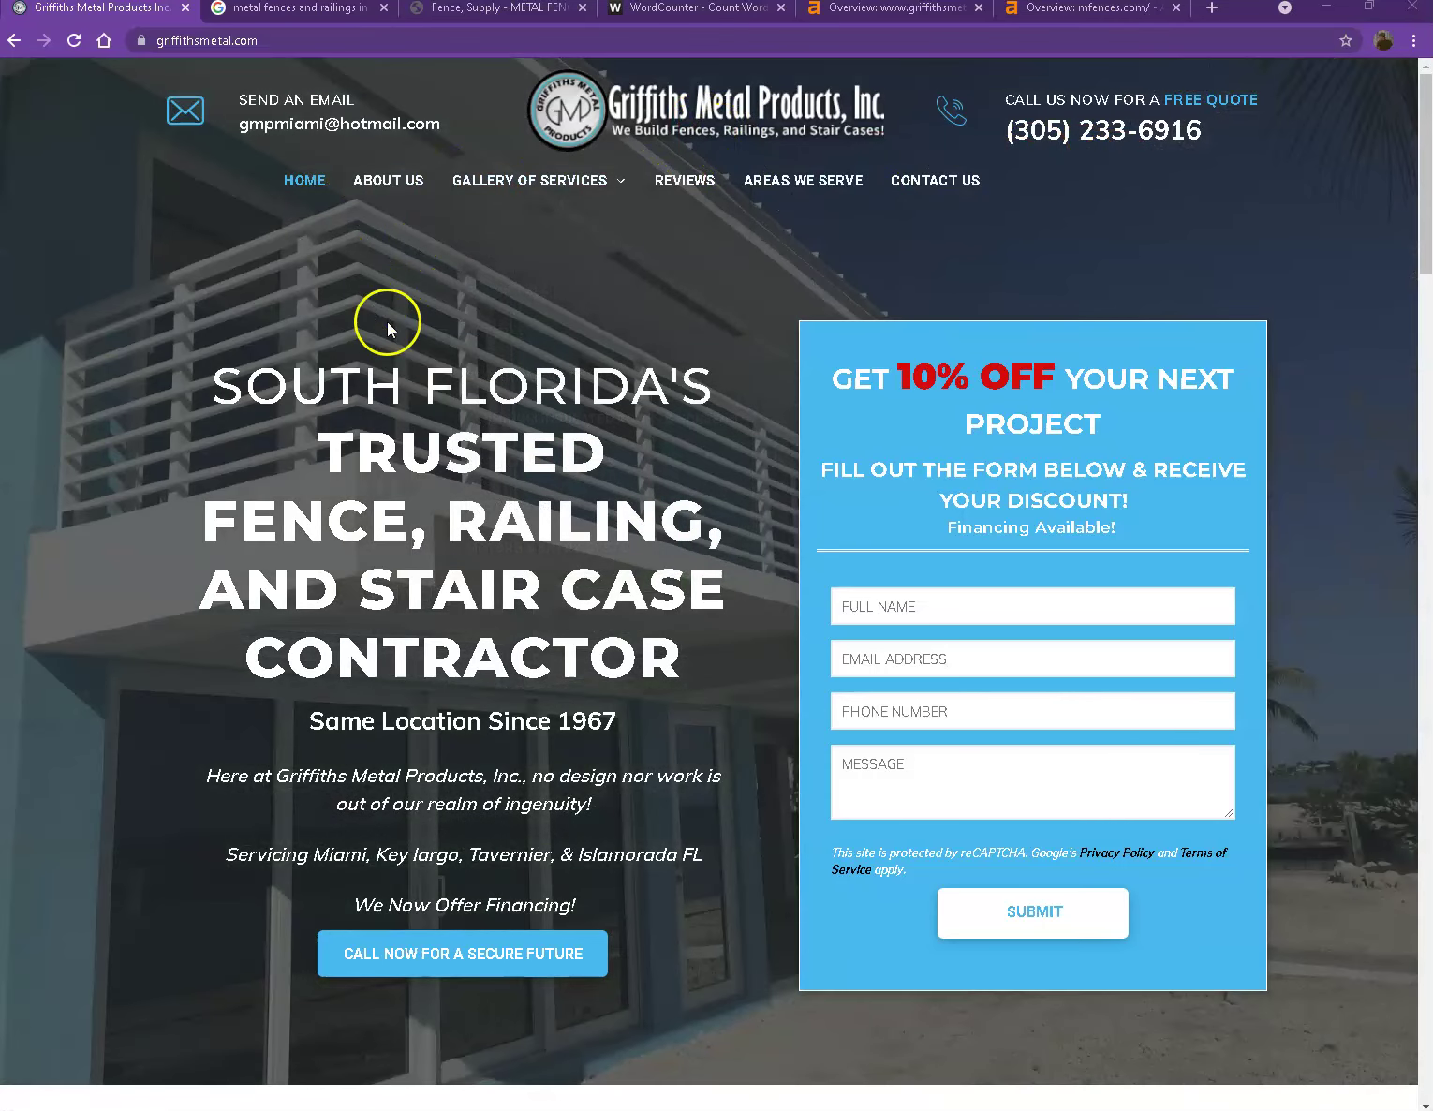
# Review the Griffiths Metal Products homepage from the hero section down to the footer and back.
pyautogui.scroll(-9, 388, 375)
pyautogui.scroll(-20, 387, 374)
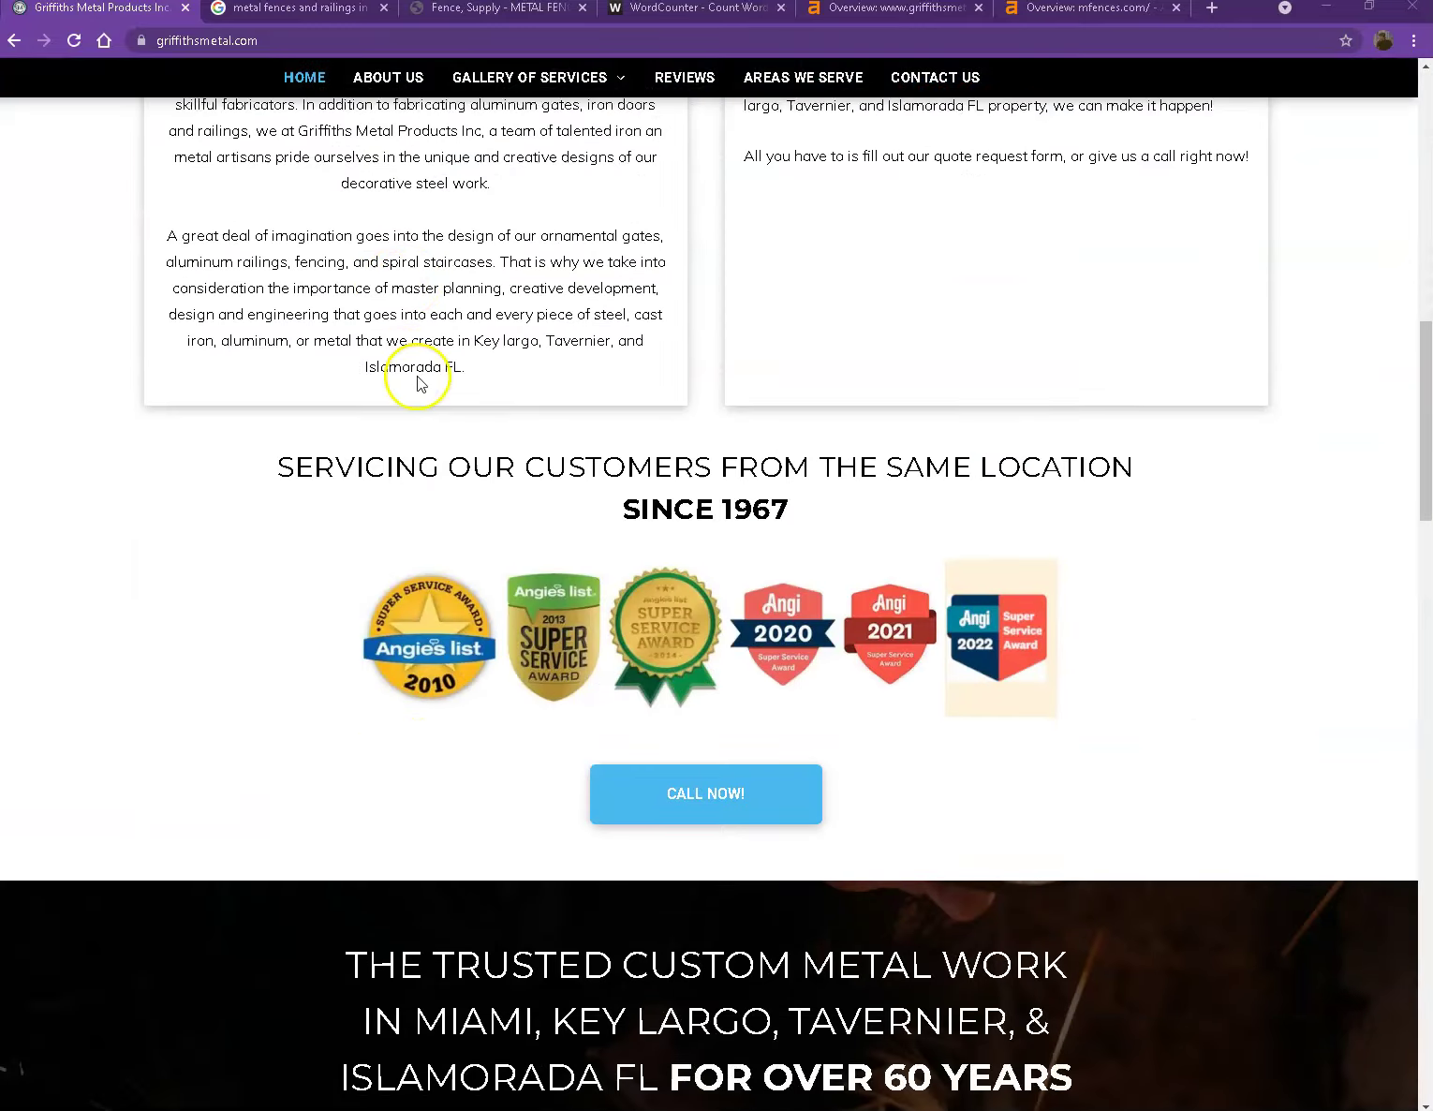
pyautogui.scroll(-14, 418, 377)
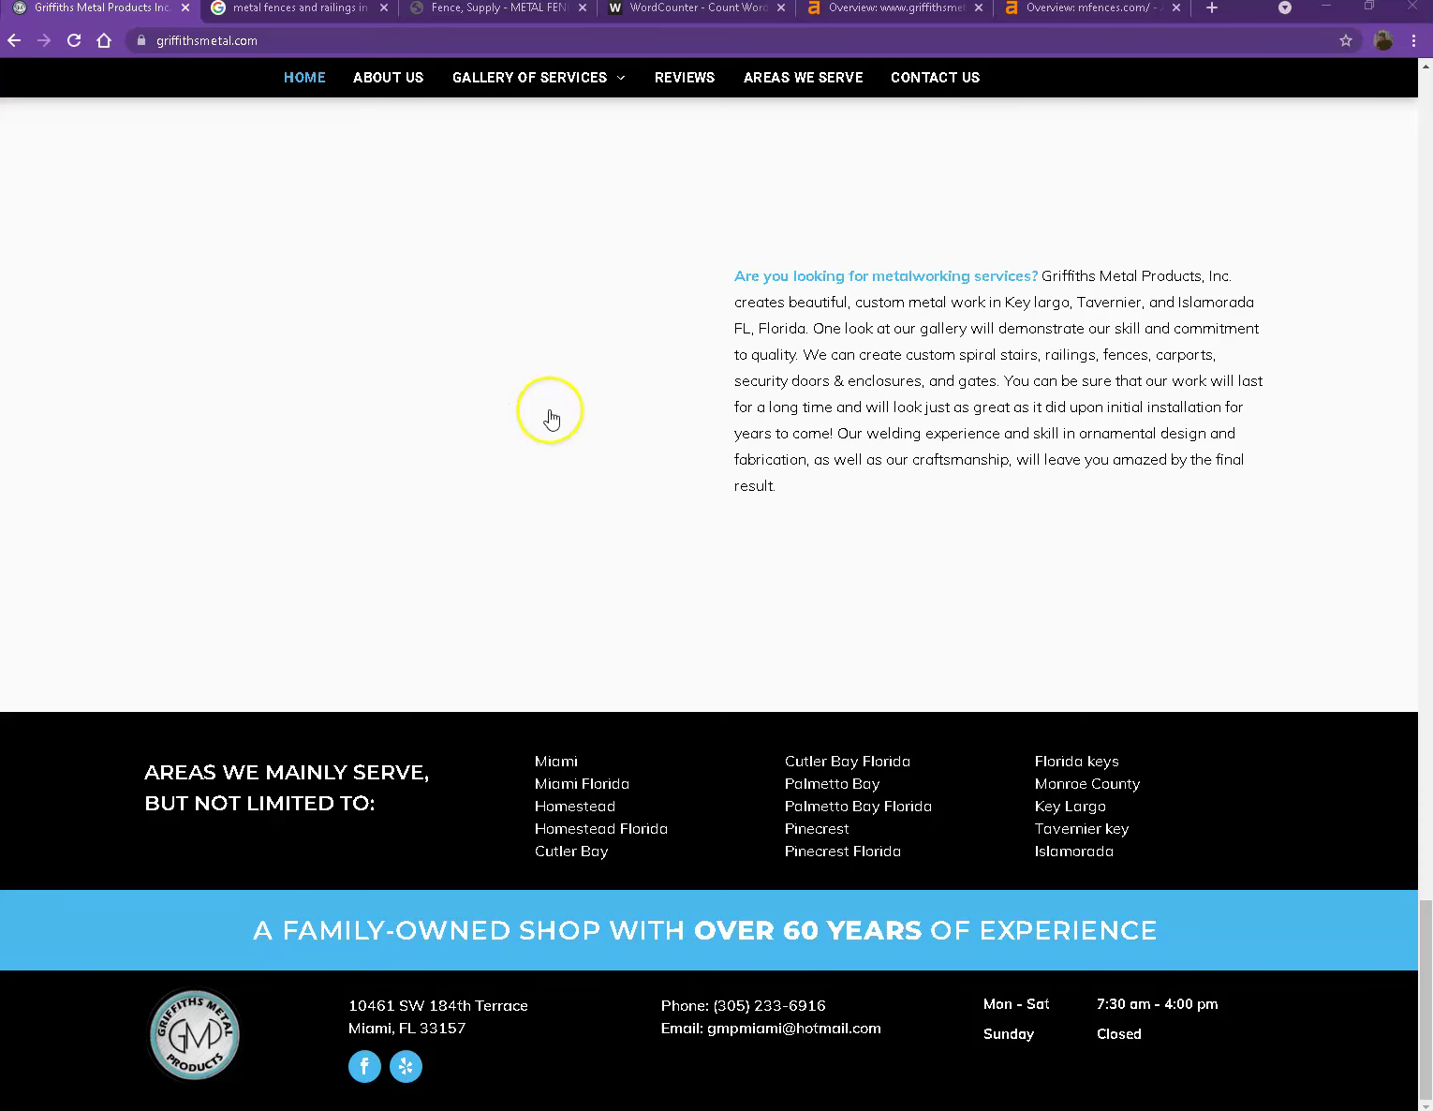
pyautogui.scroll(14, 471, 467)
pyautogui.scroll(18, 471, 468)
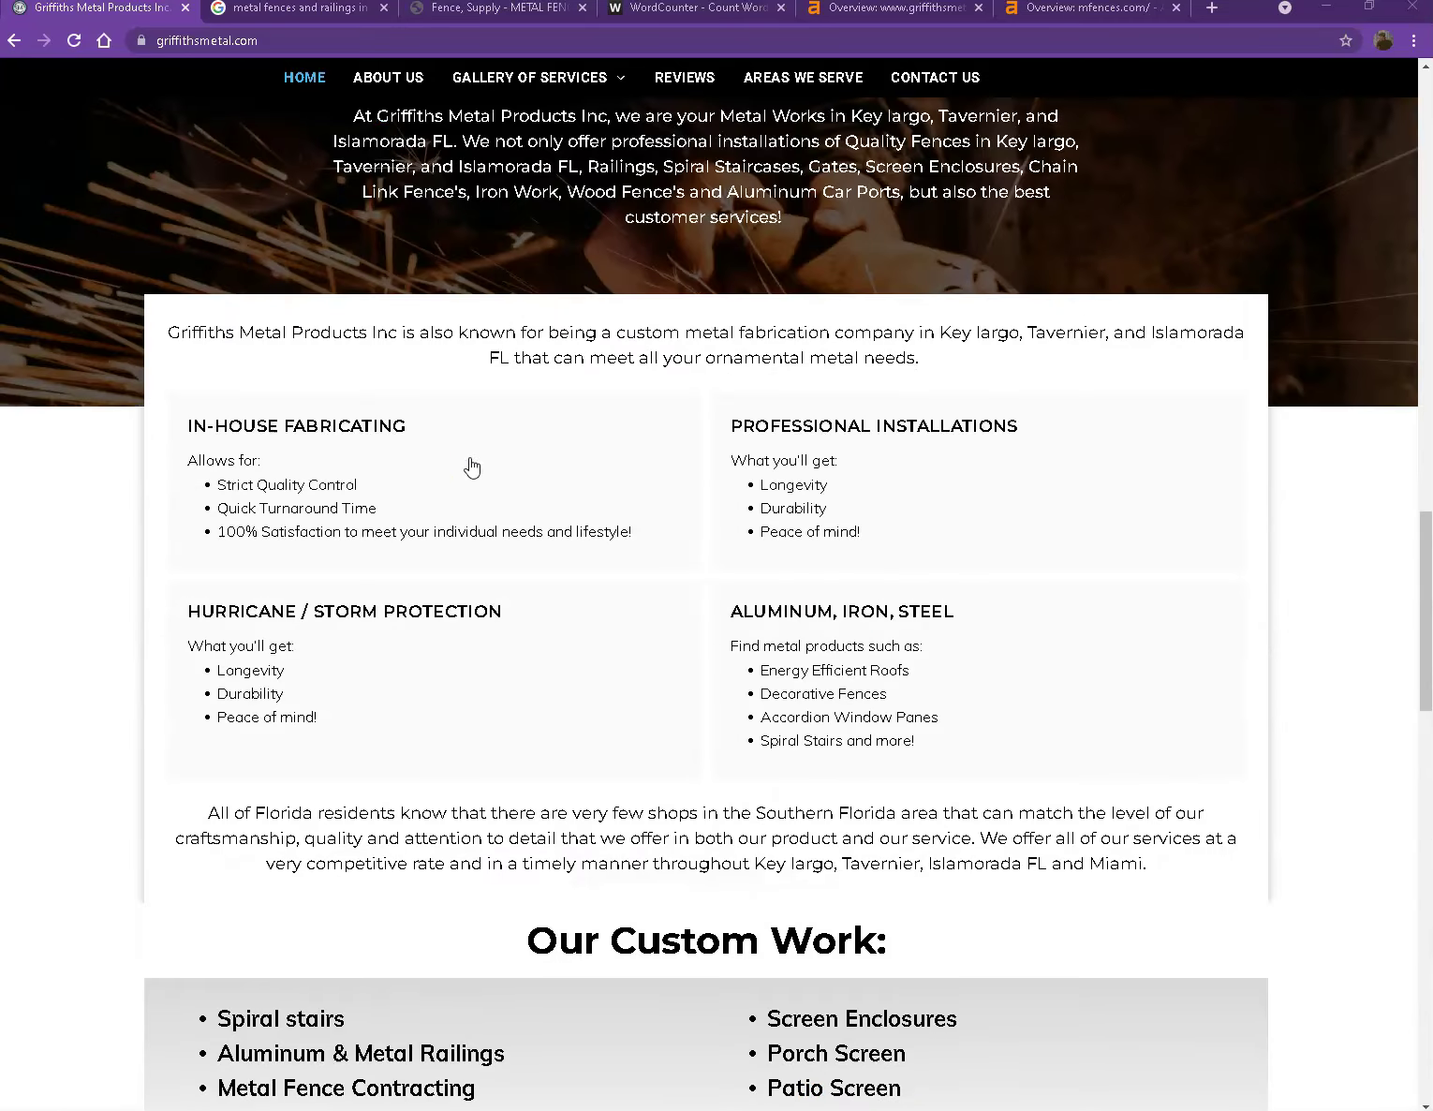
pyautogui.scroll(7, 449, 453)
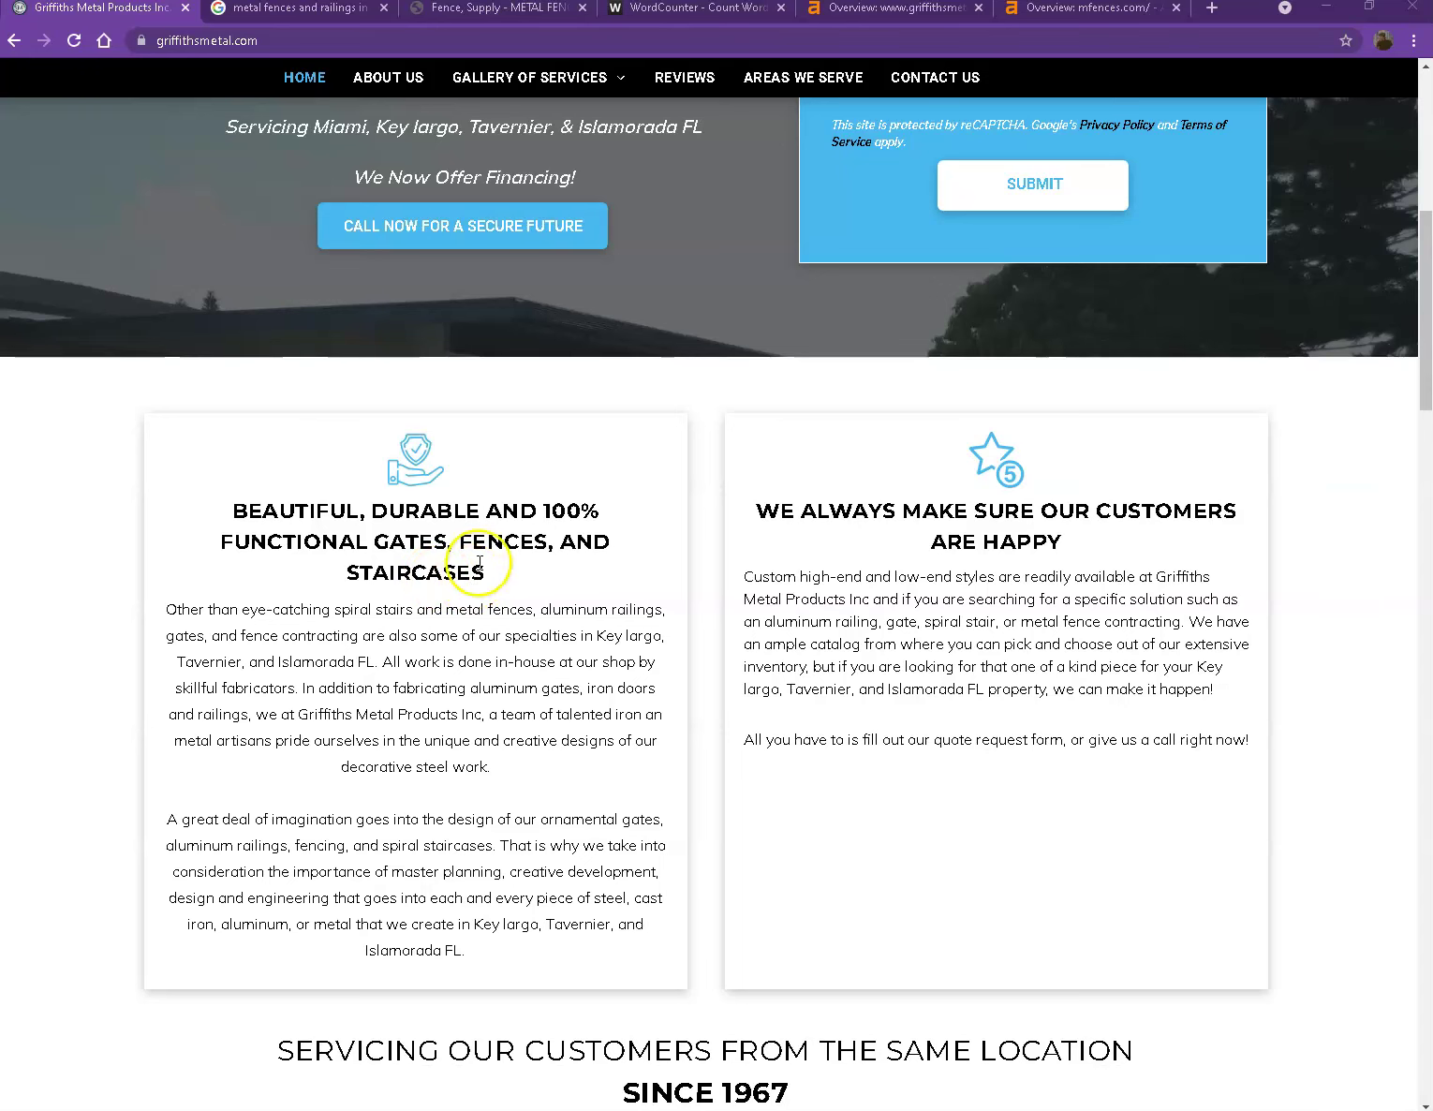
# Copy all of the homepage text into WordCounter, replacing its contents, and check the word count.
pyautogui.hotkey('ctrl', 'a')
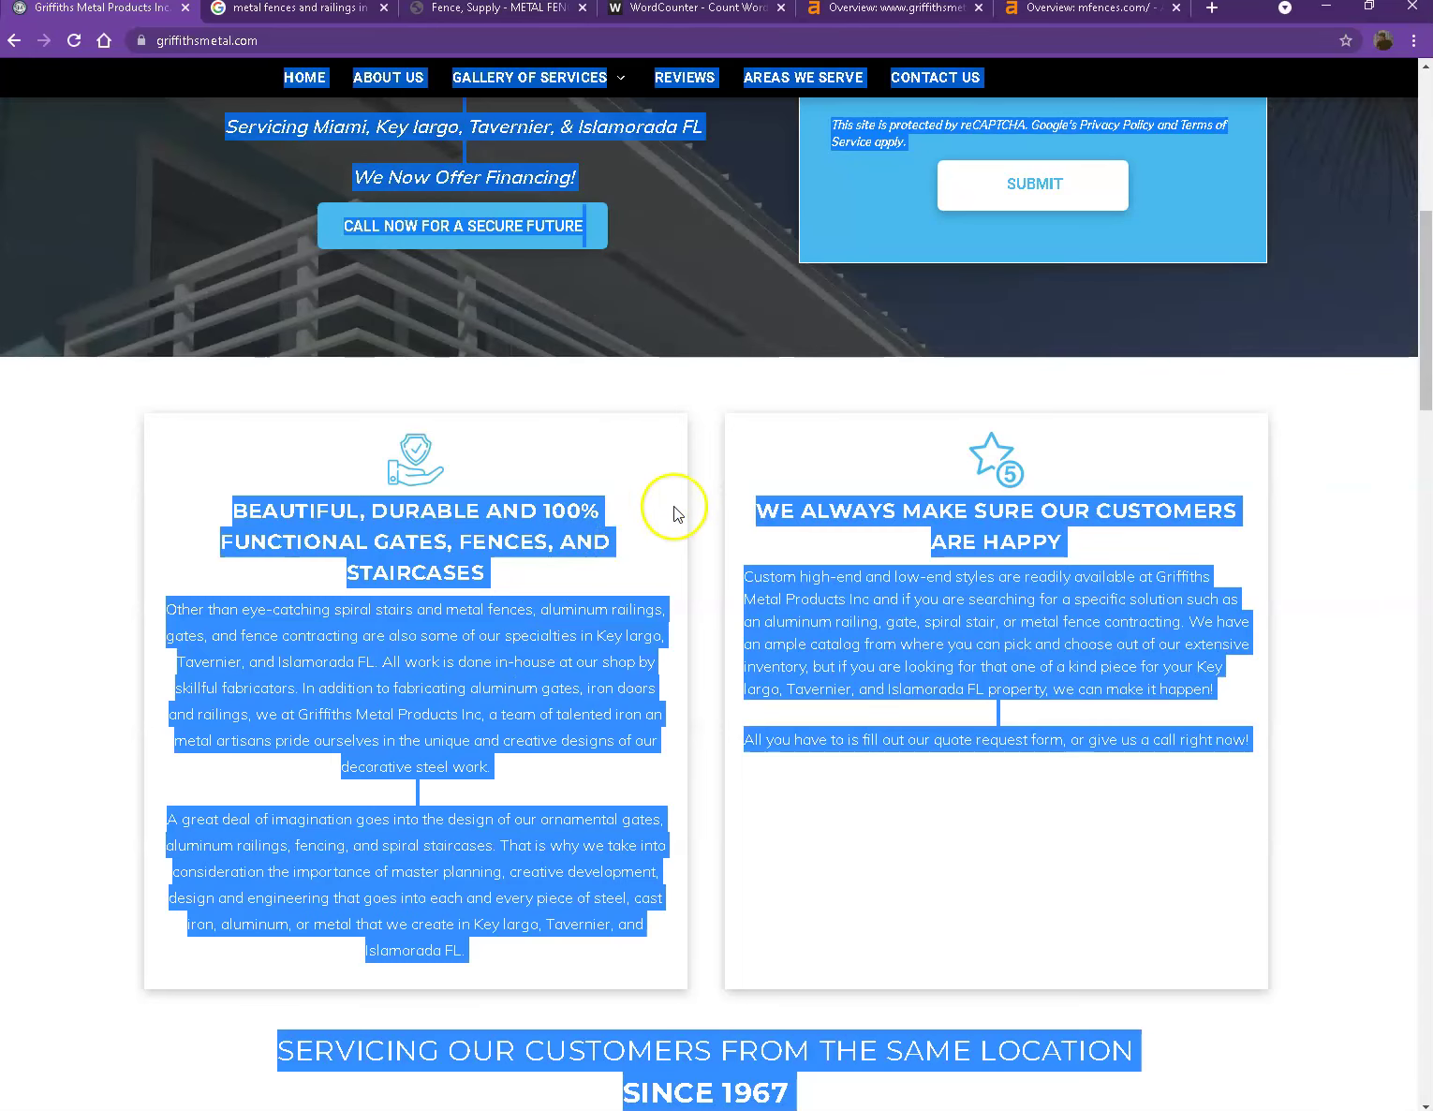
pyautogui.click(703, 497)
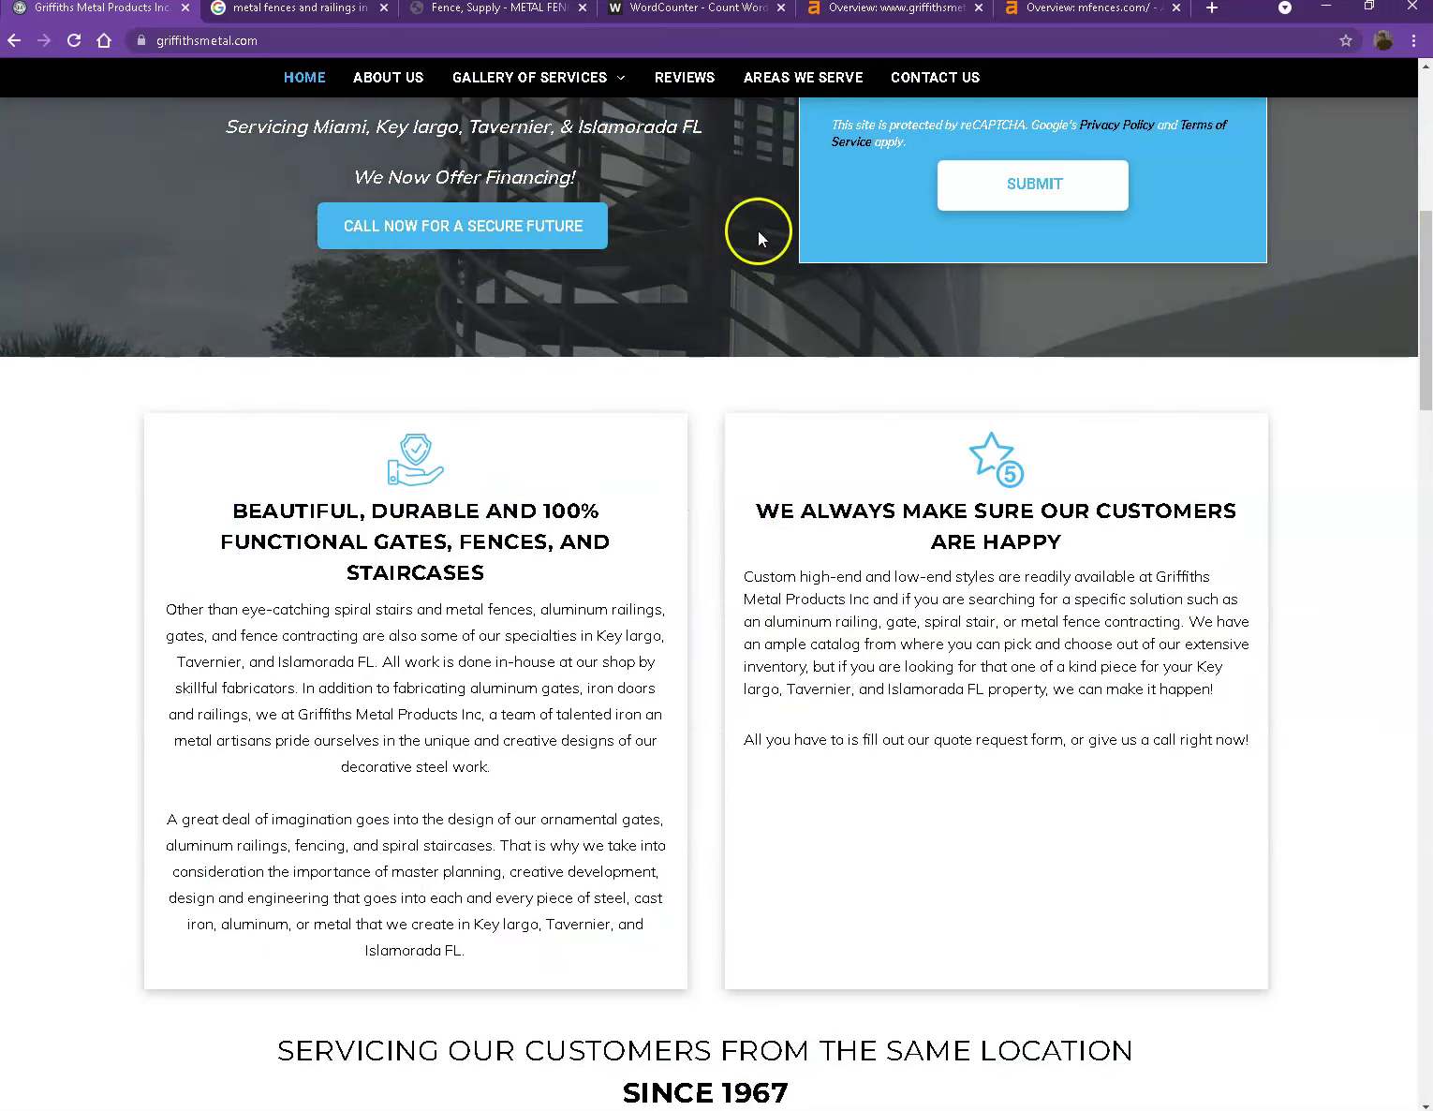
pyautogui.click(691, 17)
pyautogui.click(464, 404)
pyautogui.hotkey('ctrl', 'a')
pyautogui.hotkey('ctrl', 'v')
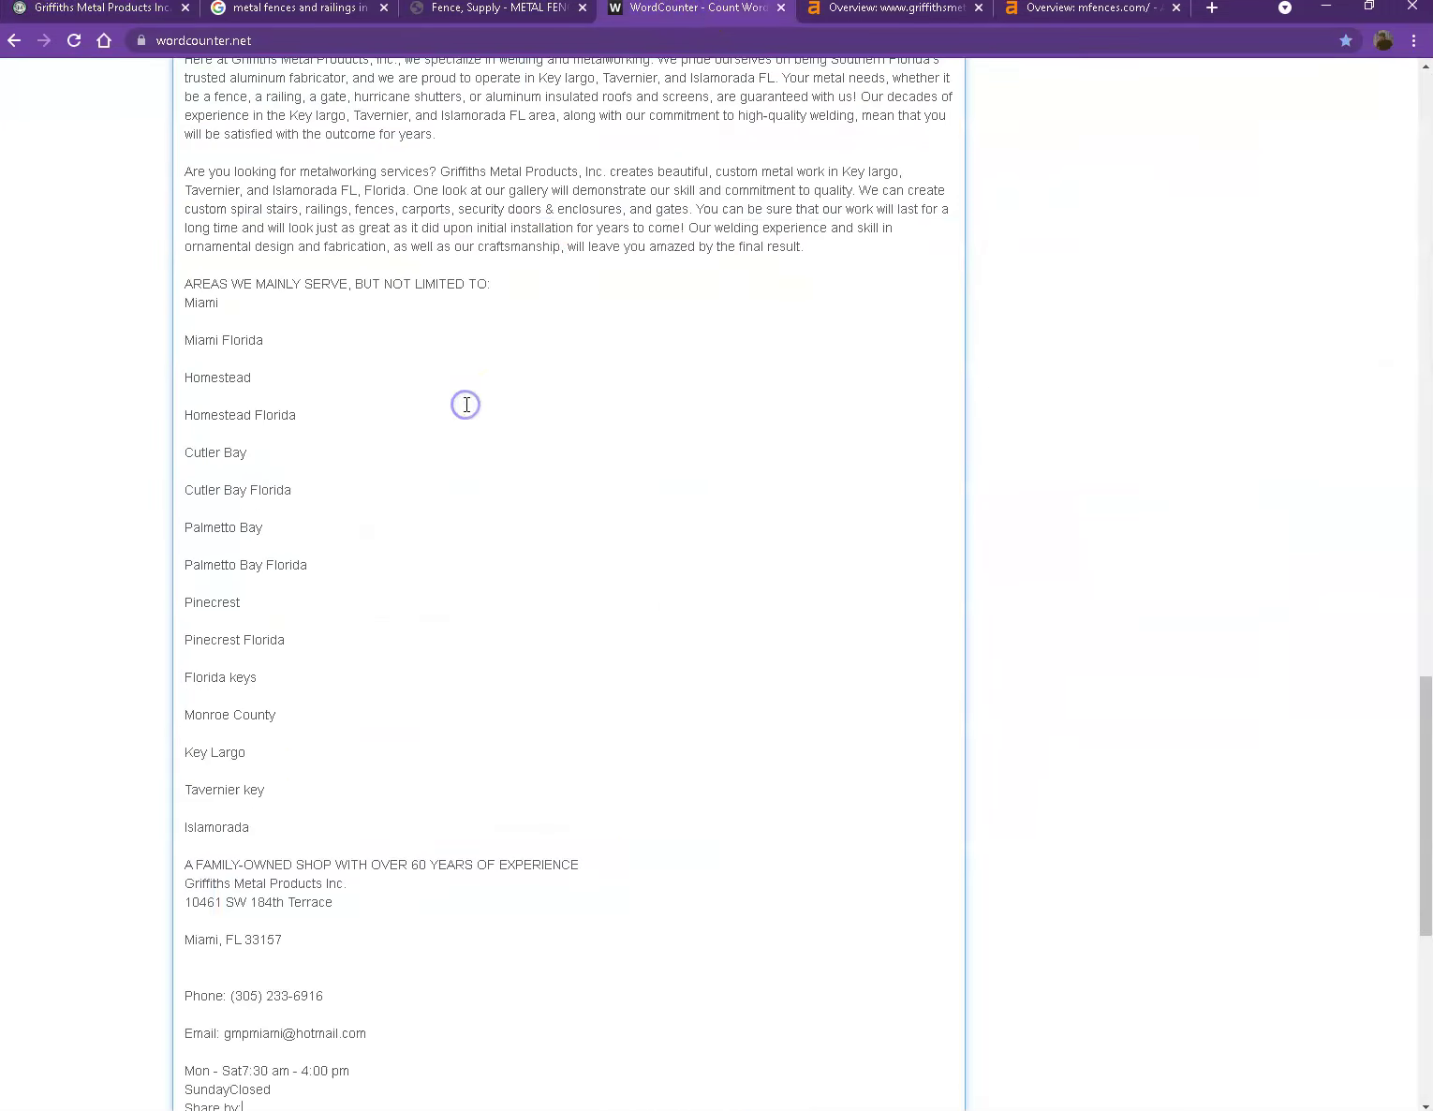
pyautogui.scroll(12, 463, 404)
pyautogui.scroll(13, 482, 460)
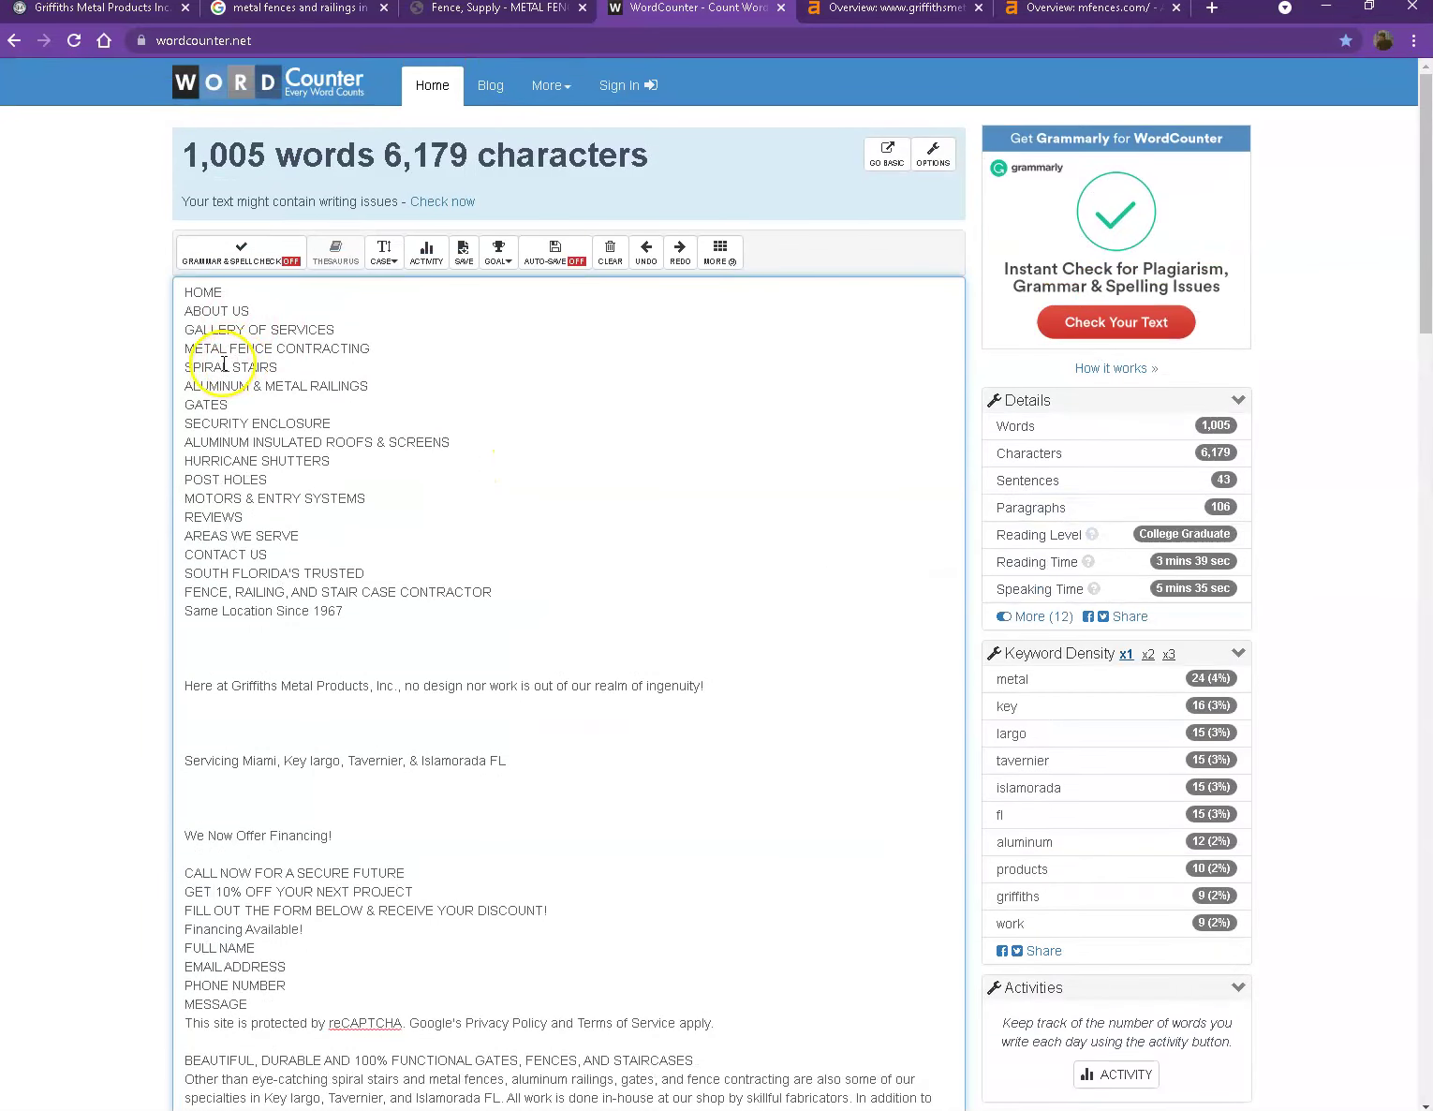
# Examine the Google results for "metal fences and railings in miami fl", covering the business listings and the organic results.
pyautogui.click(107, 9)
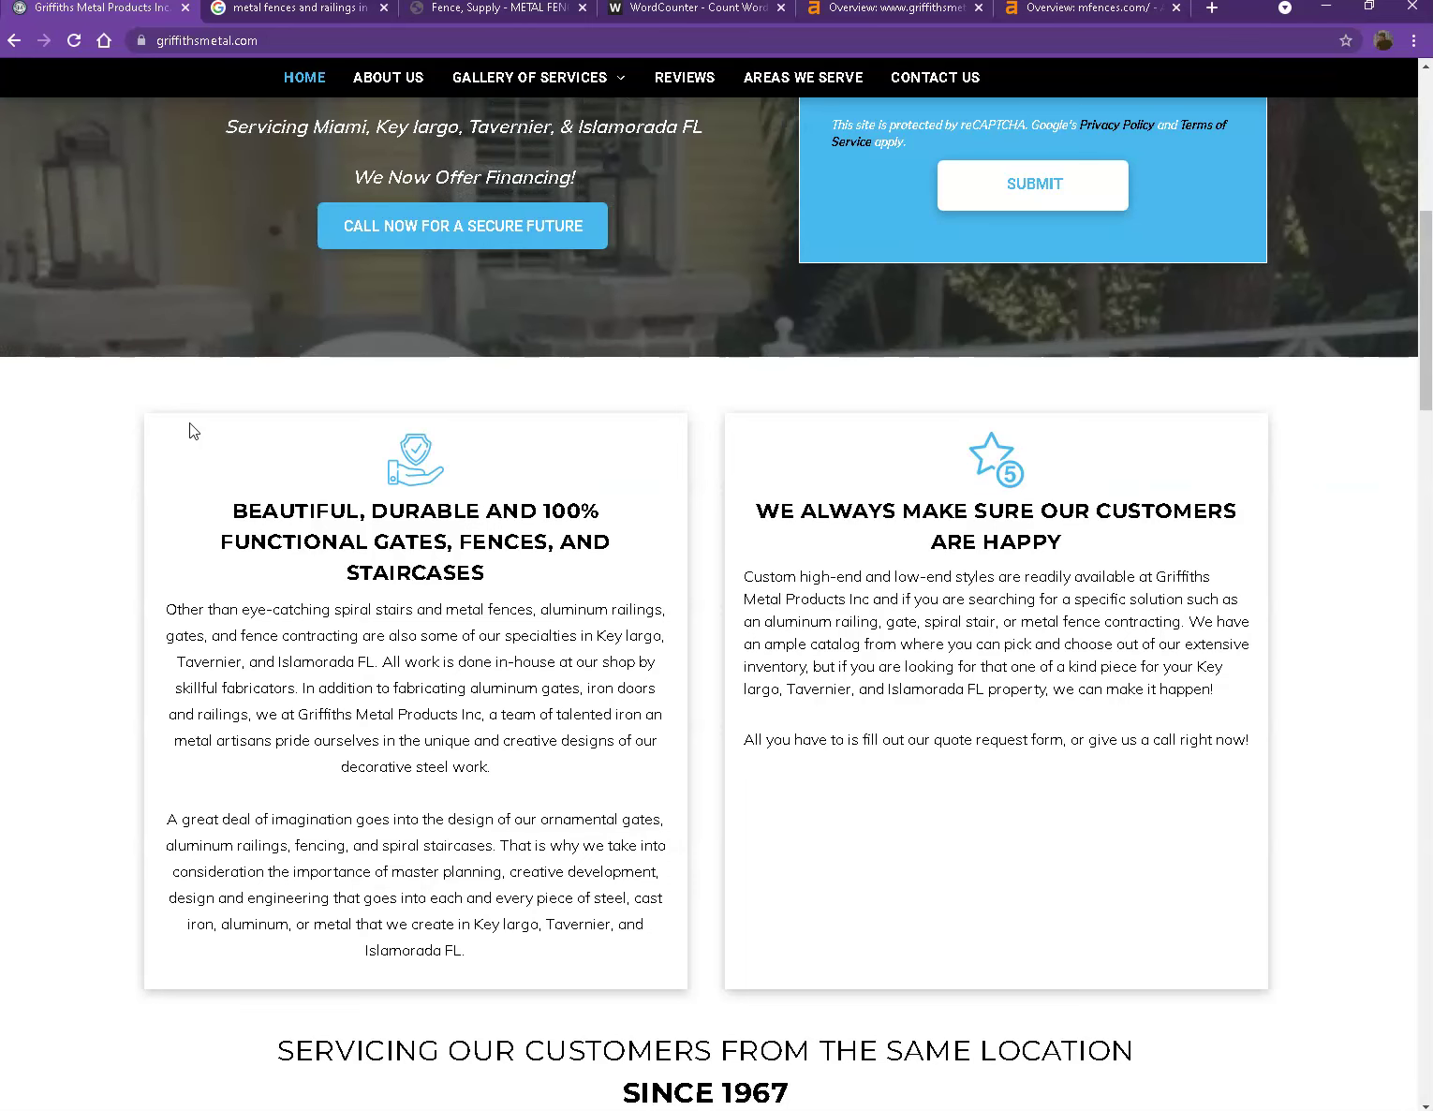
pyautogui.click(184, 461)
pyautogui.click(267, 9)
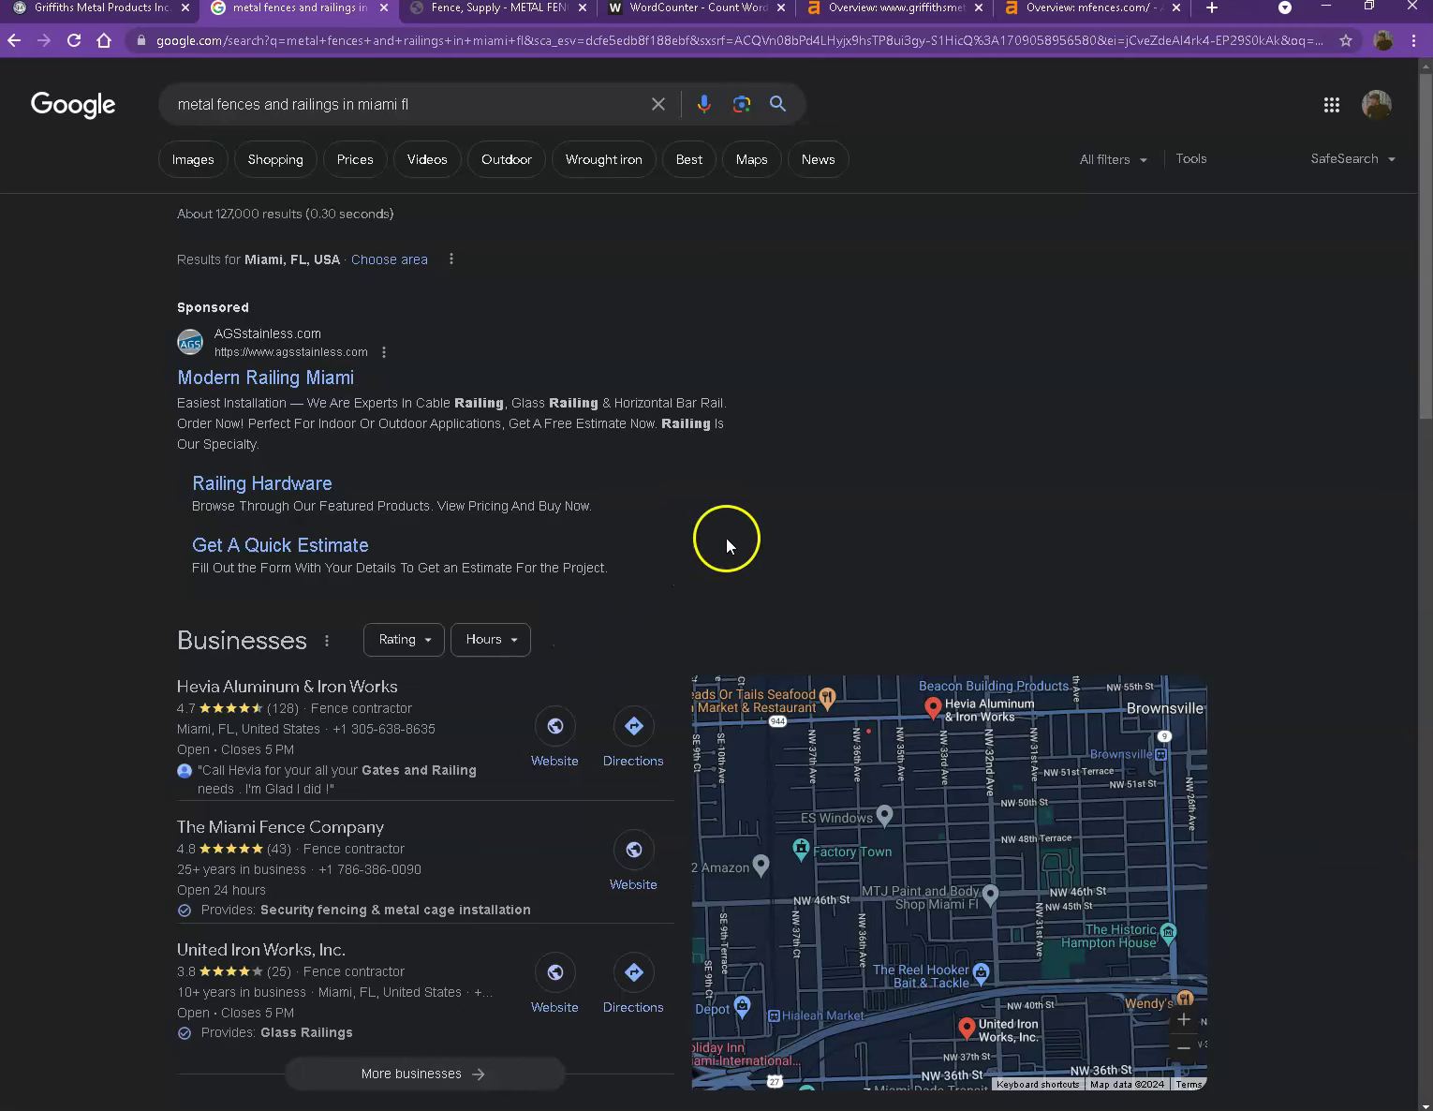
pyautogui.scroll(-2, 747, 507)
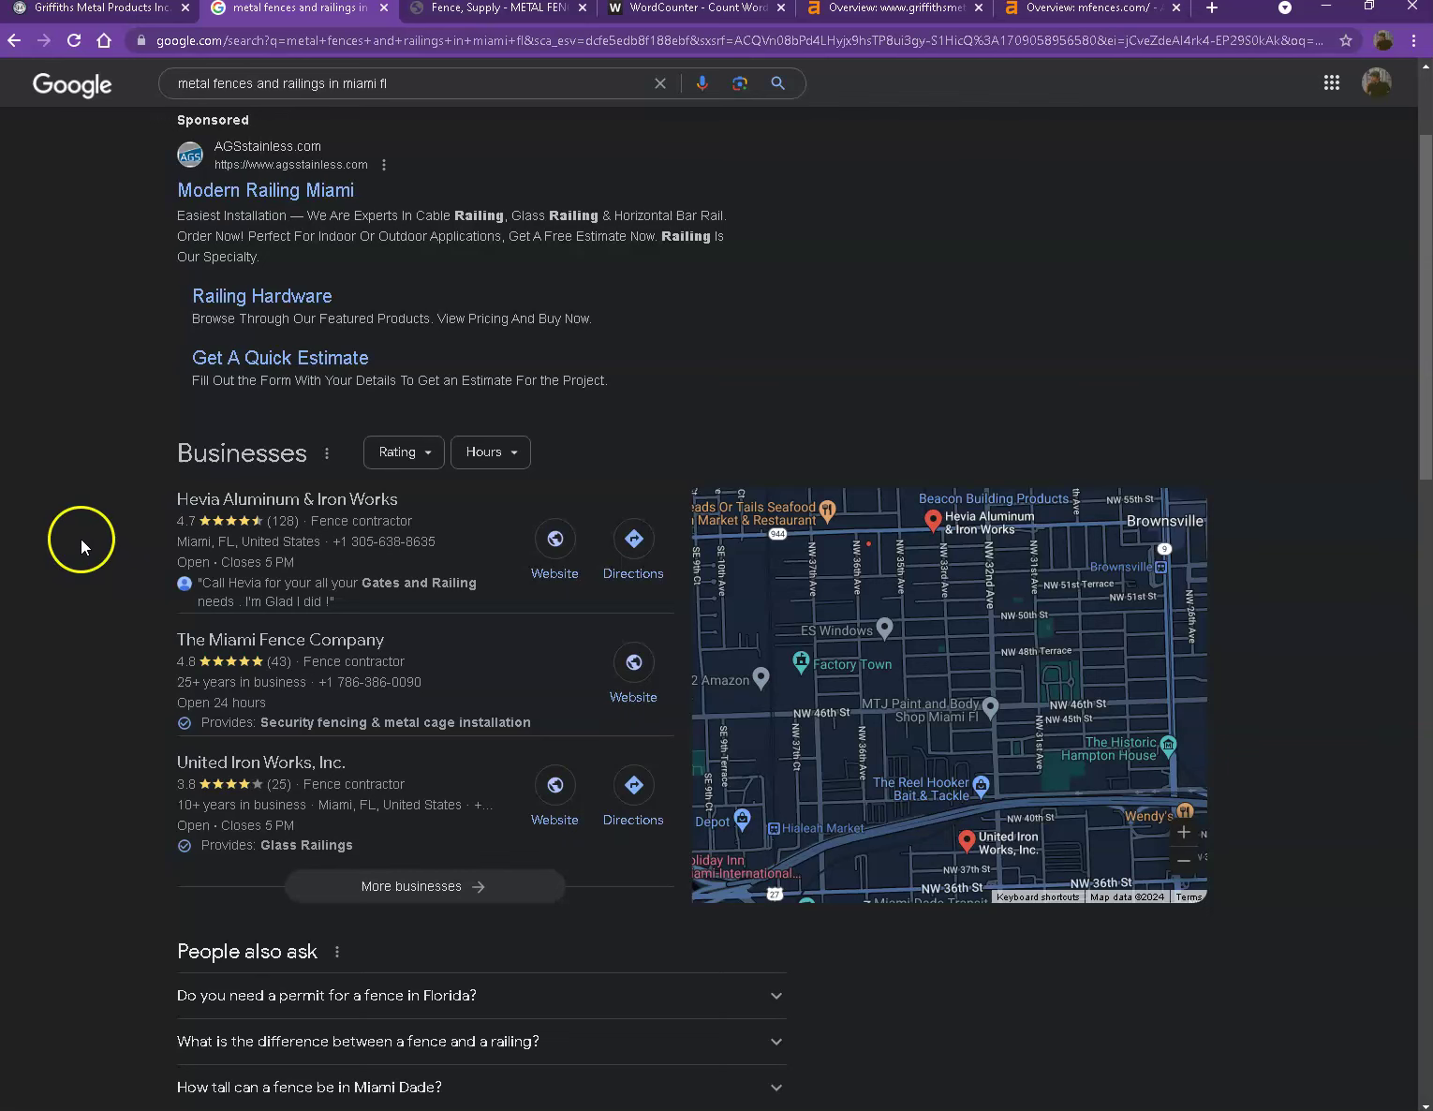
pyautogui.scroll(-2, 80, 542)
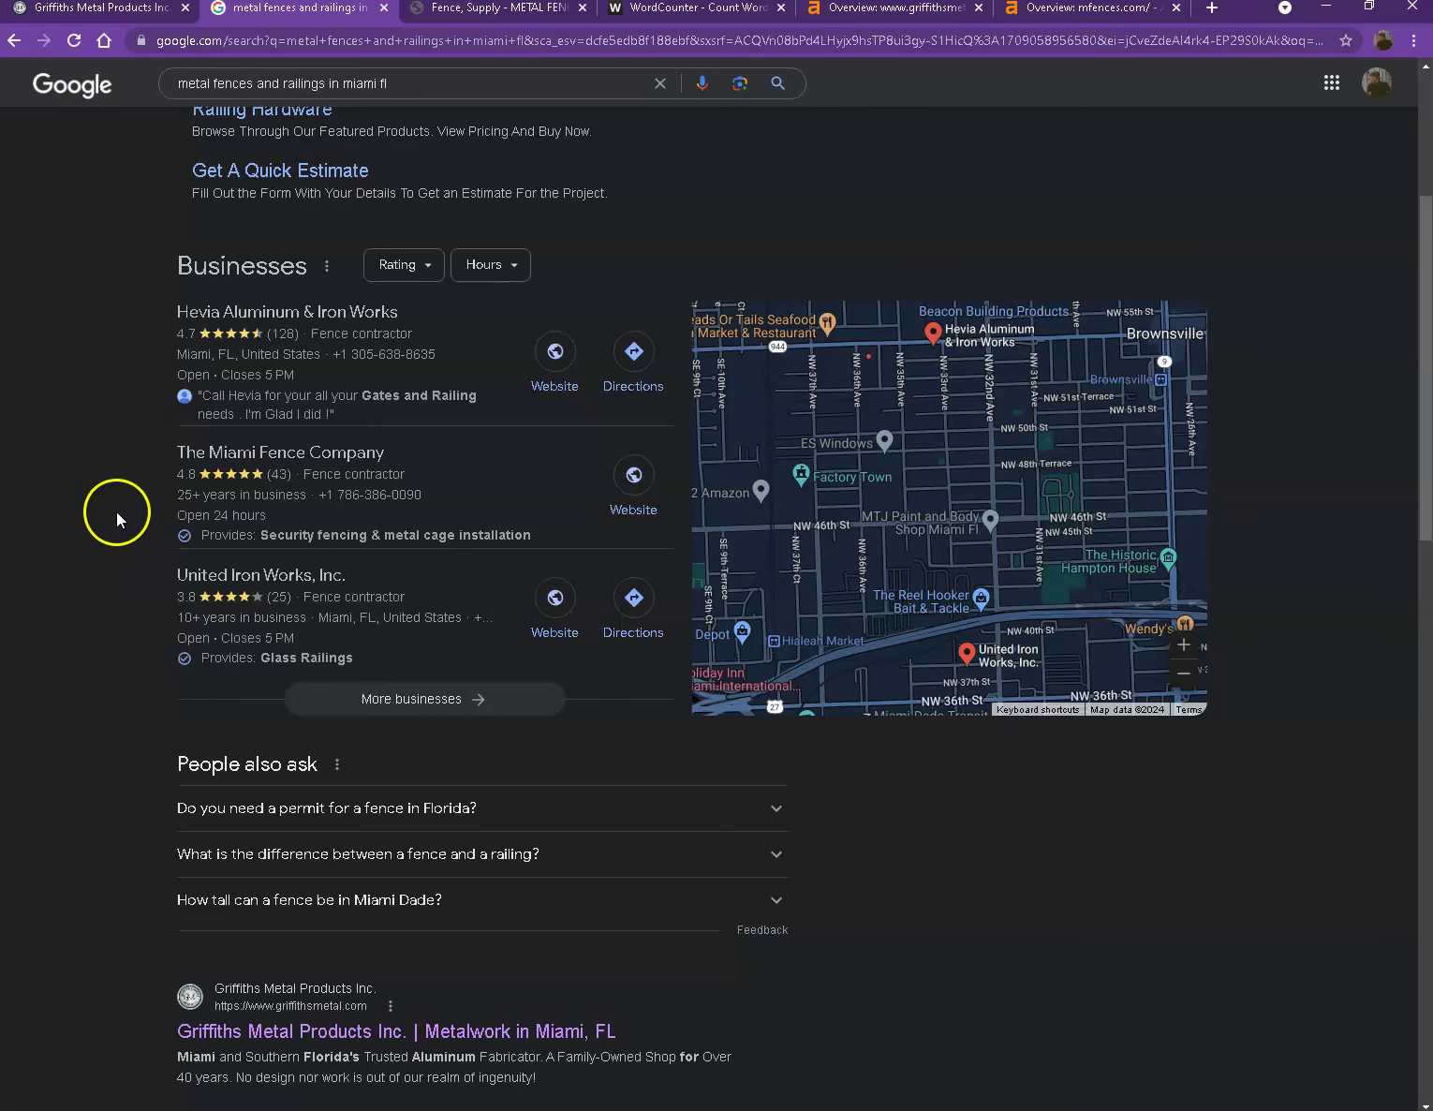
pyautogui.scroll(-6, 116, 512)
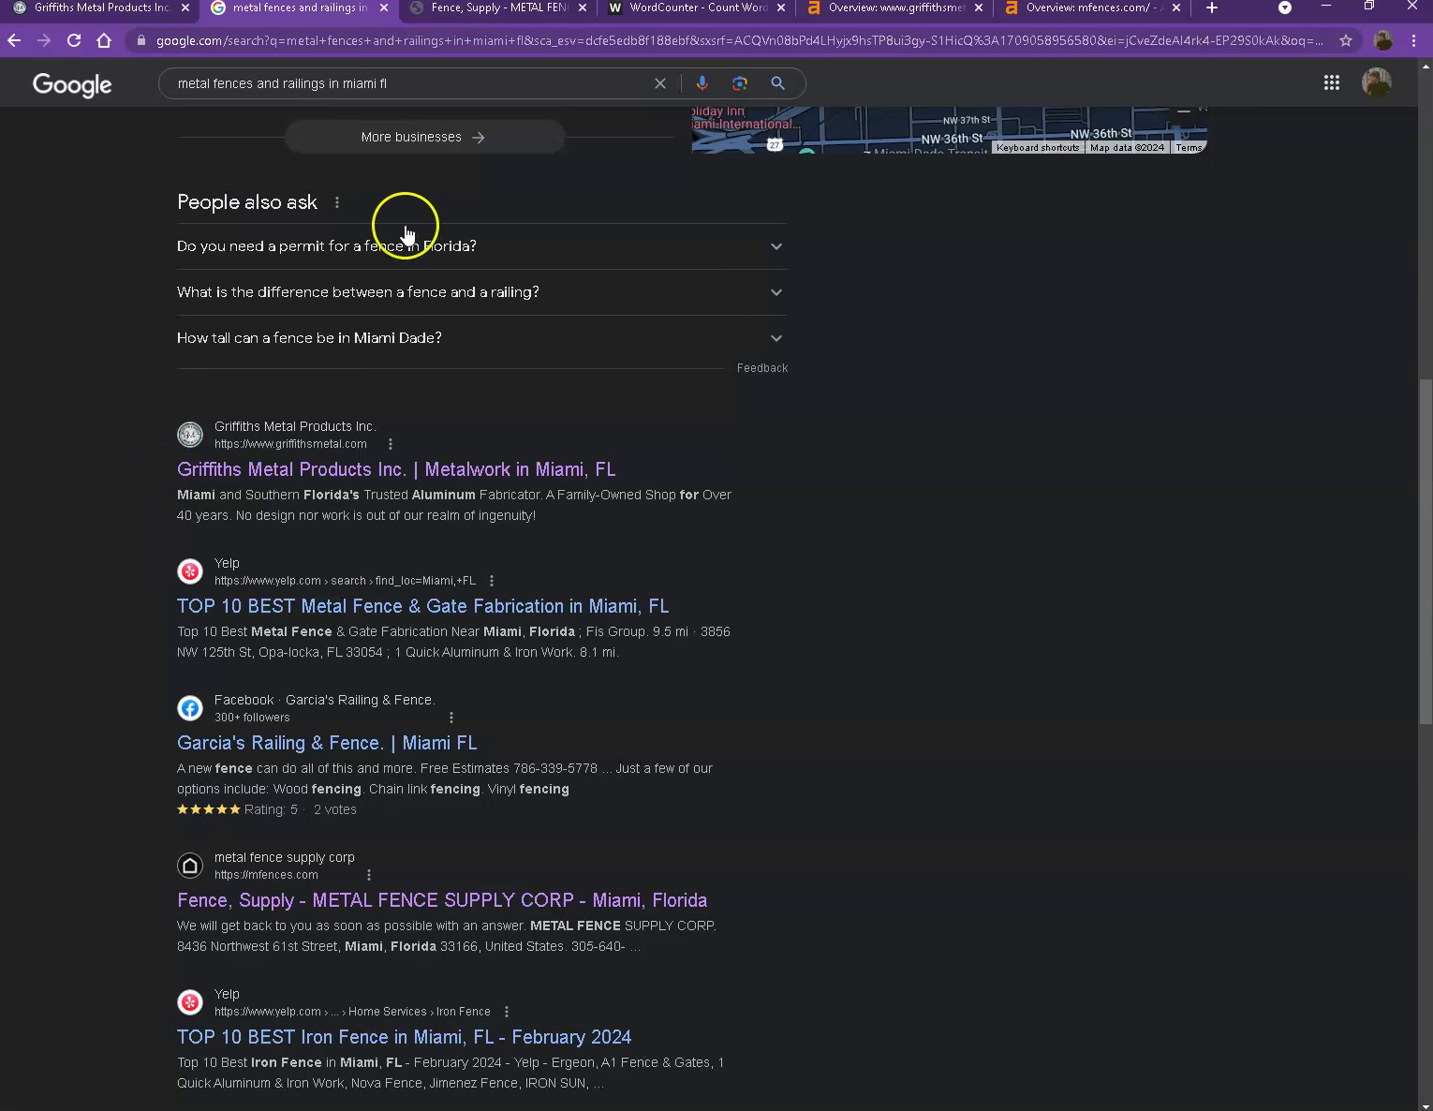
# Look through the competitor homepage mfences.com down to its footer.
pyautogui.click(471, 18)
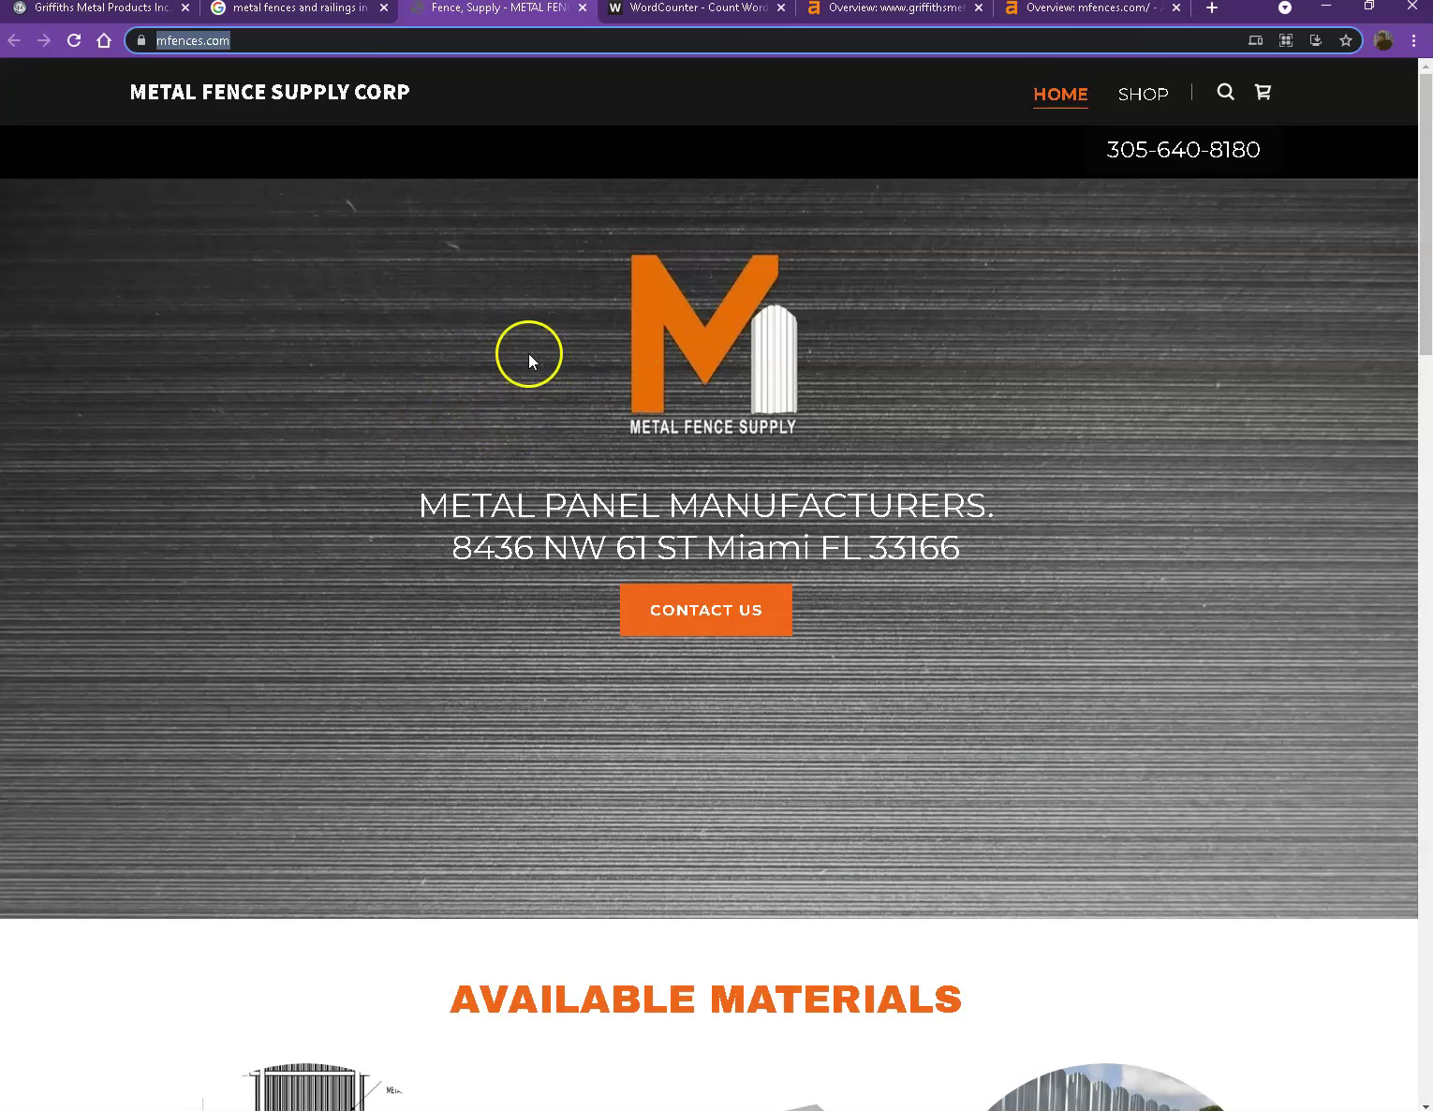
pyautogui.scroll(-12, 1038, 353)
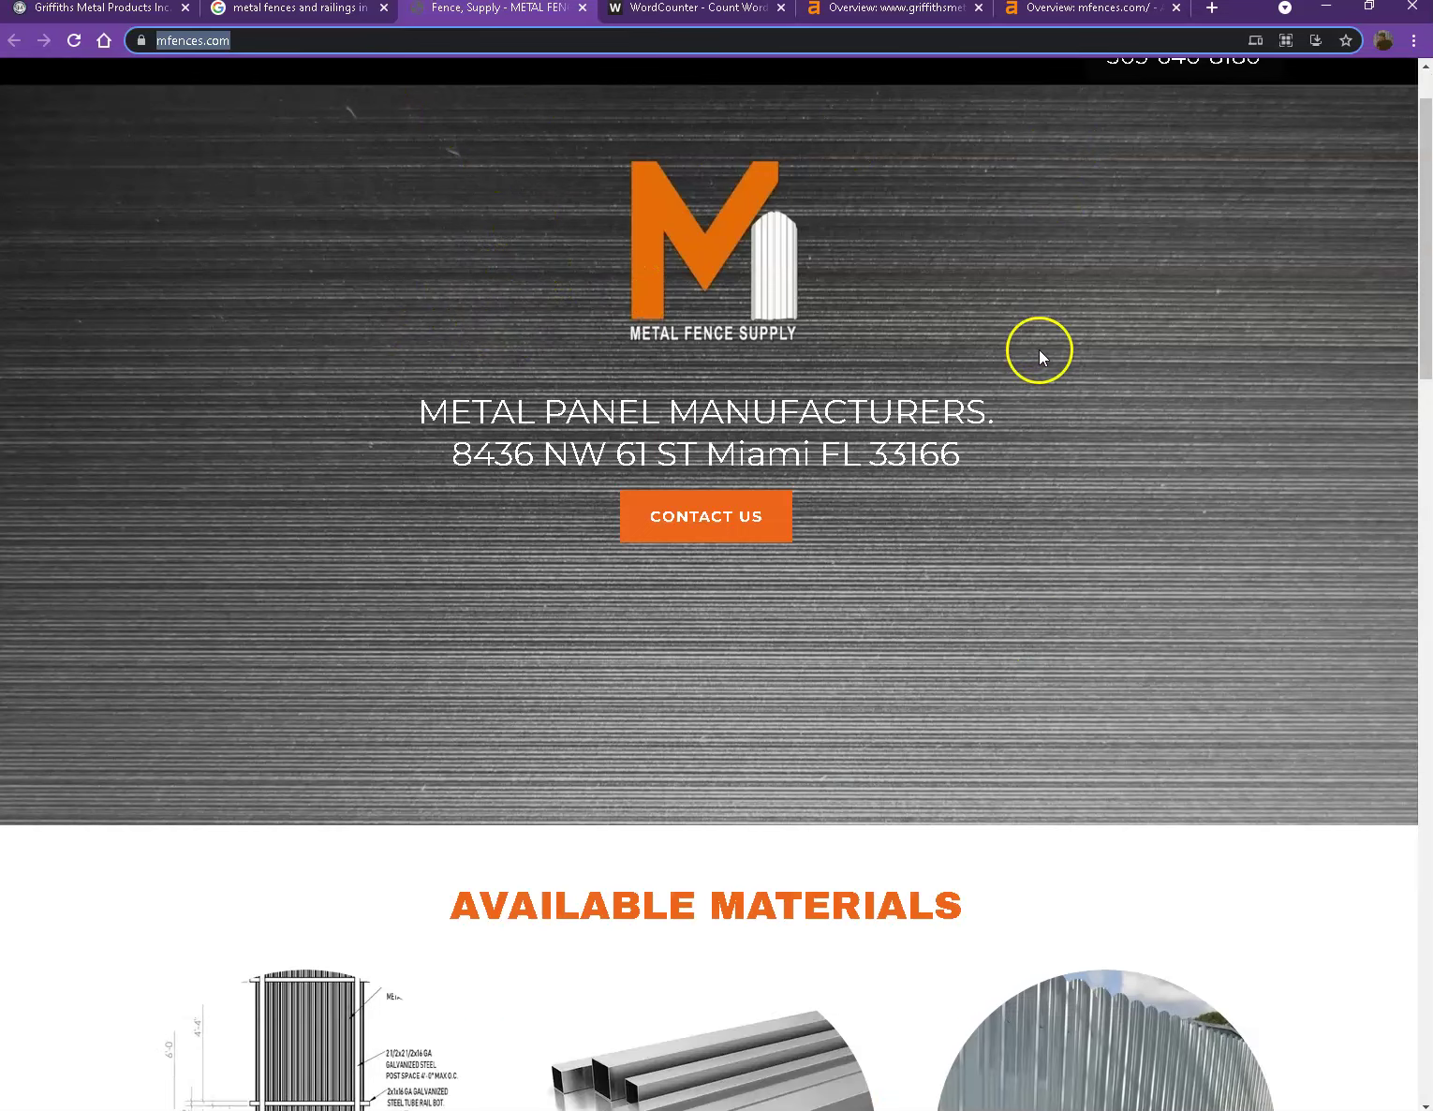
pyautogui.scroll(-15, 1039, 353)
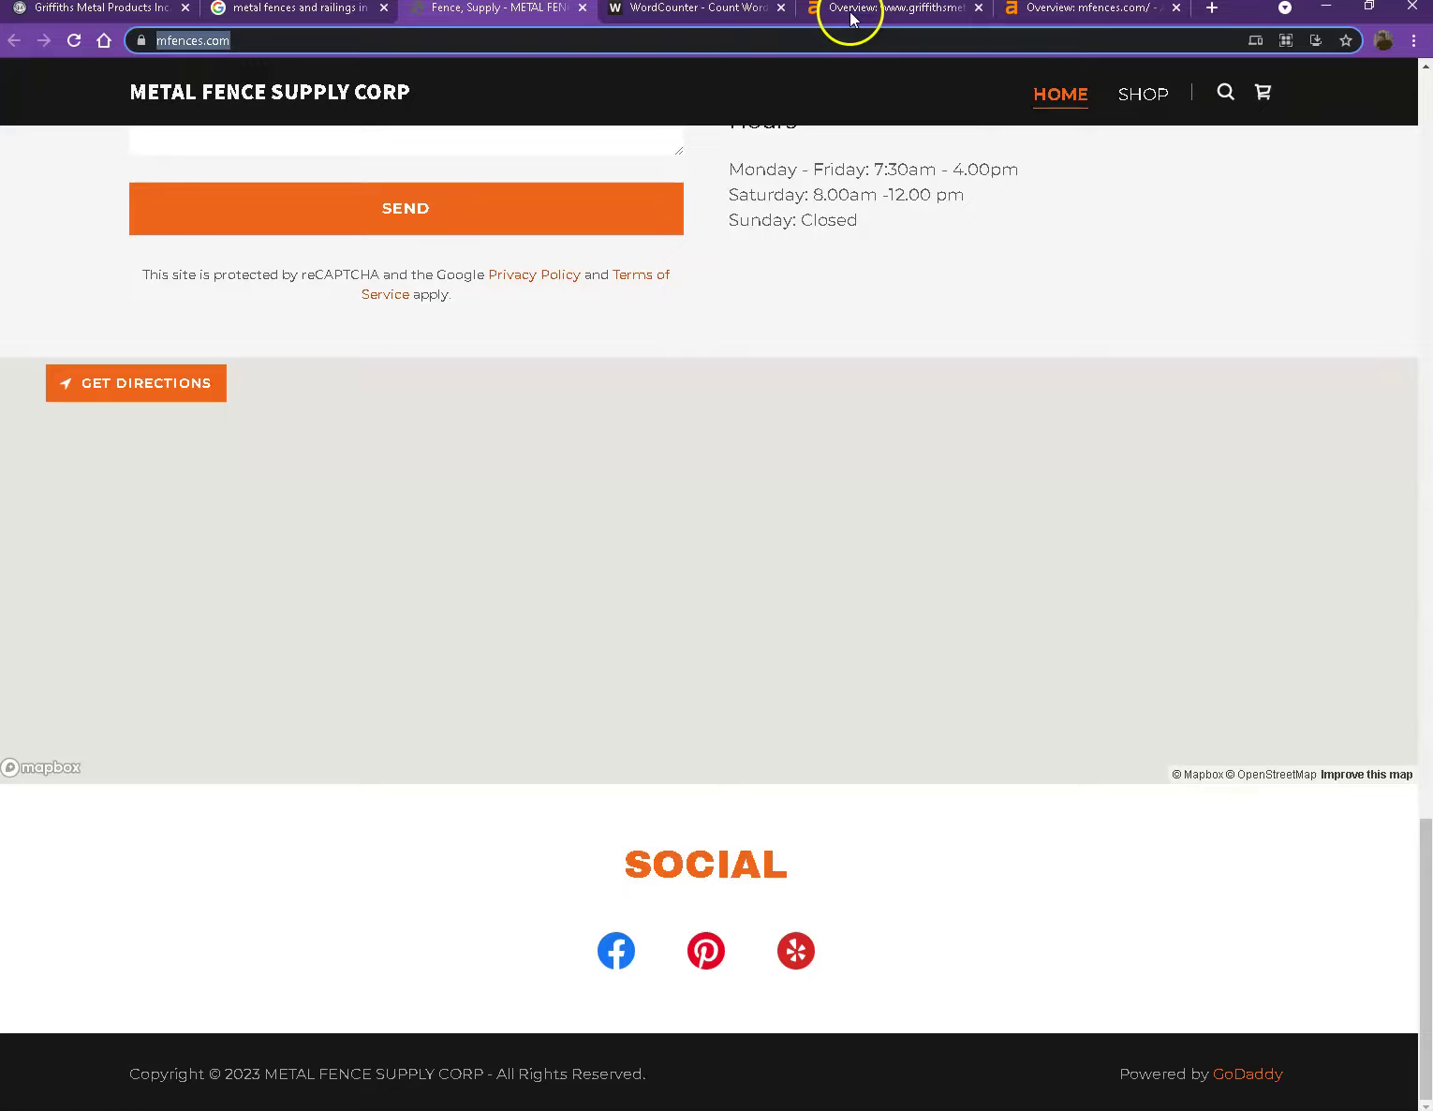
pyautogui.click(850, 18)
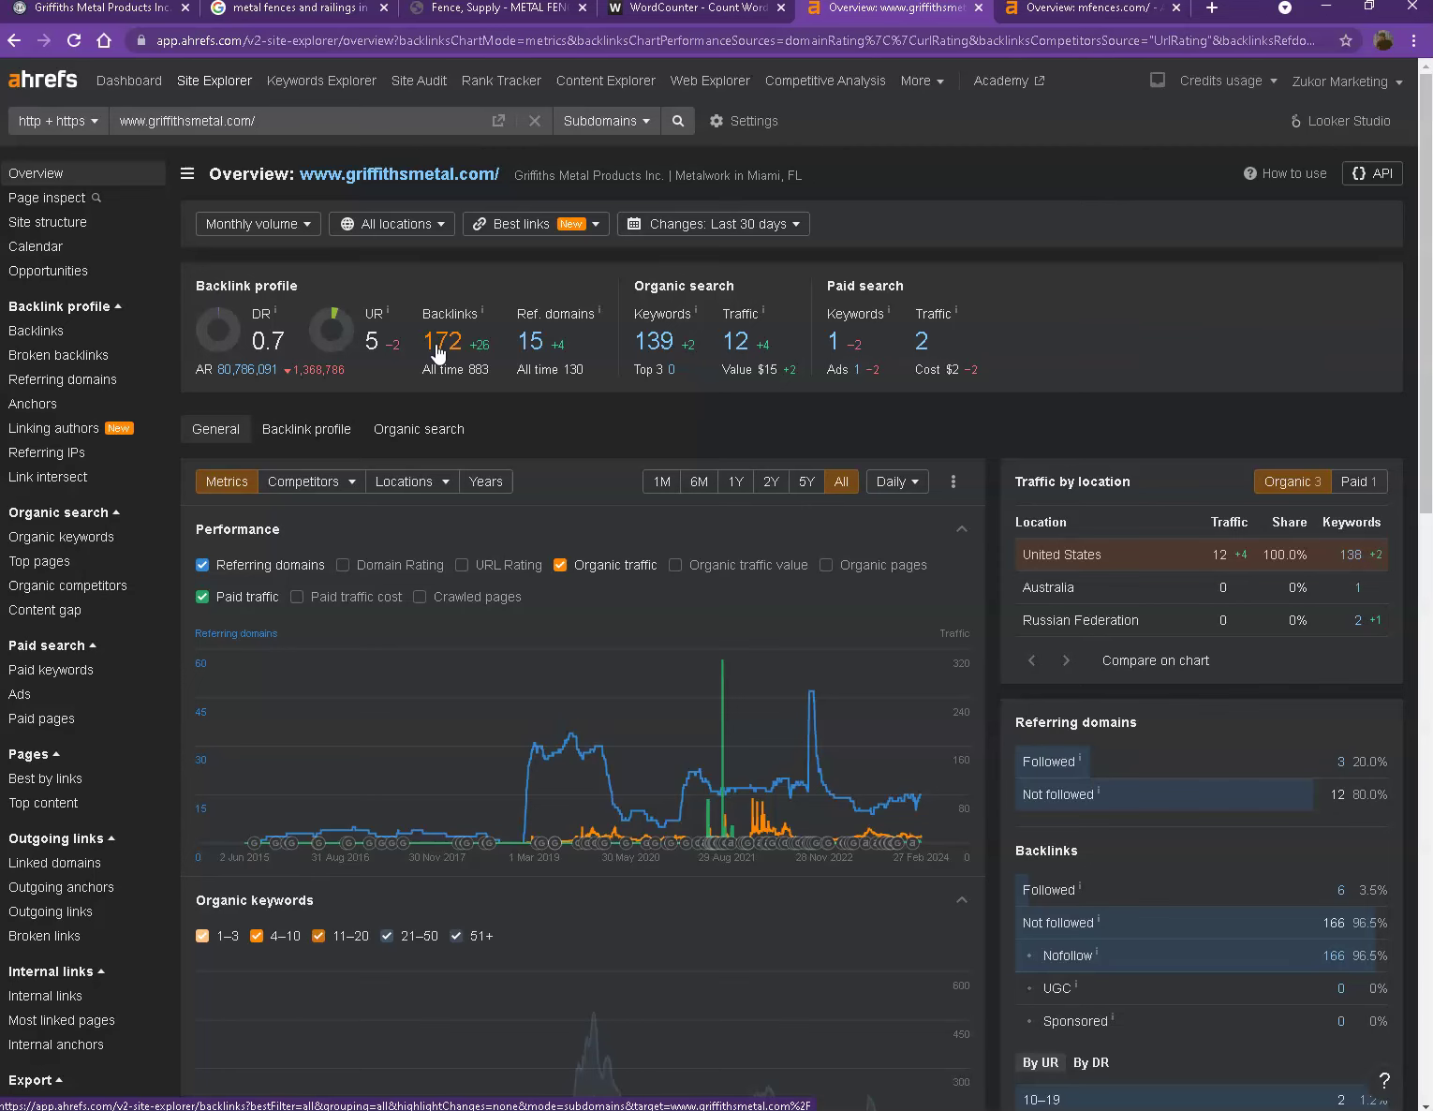
pyautogui.click(1053, 12)
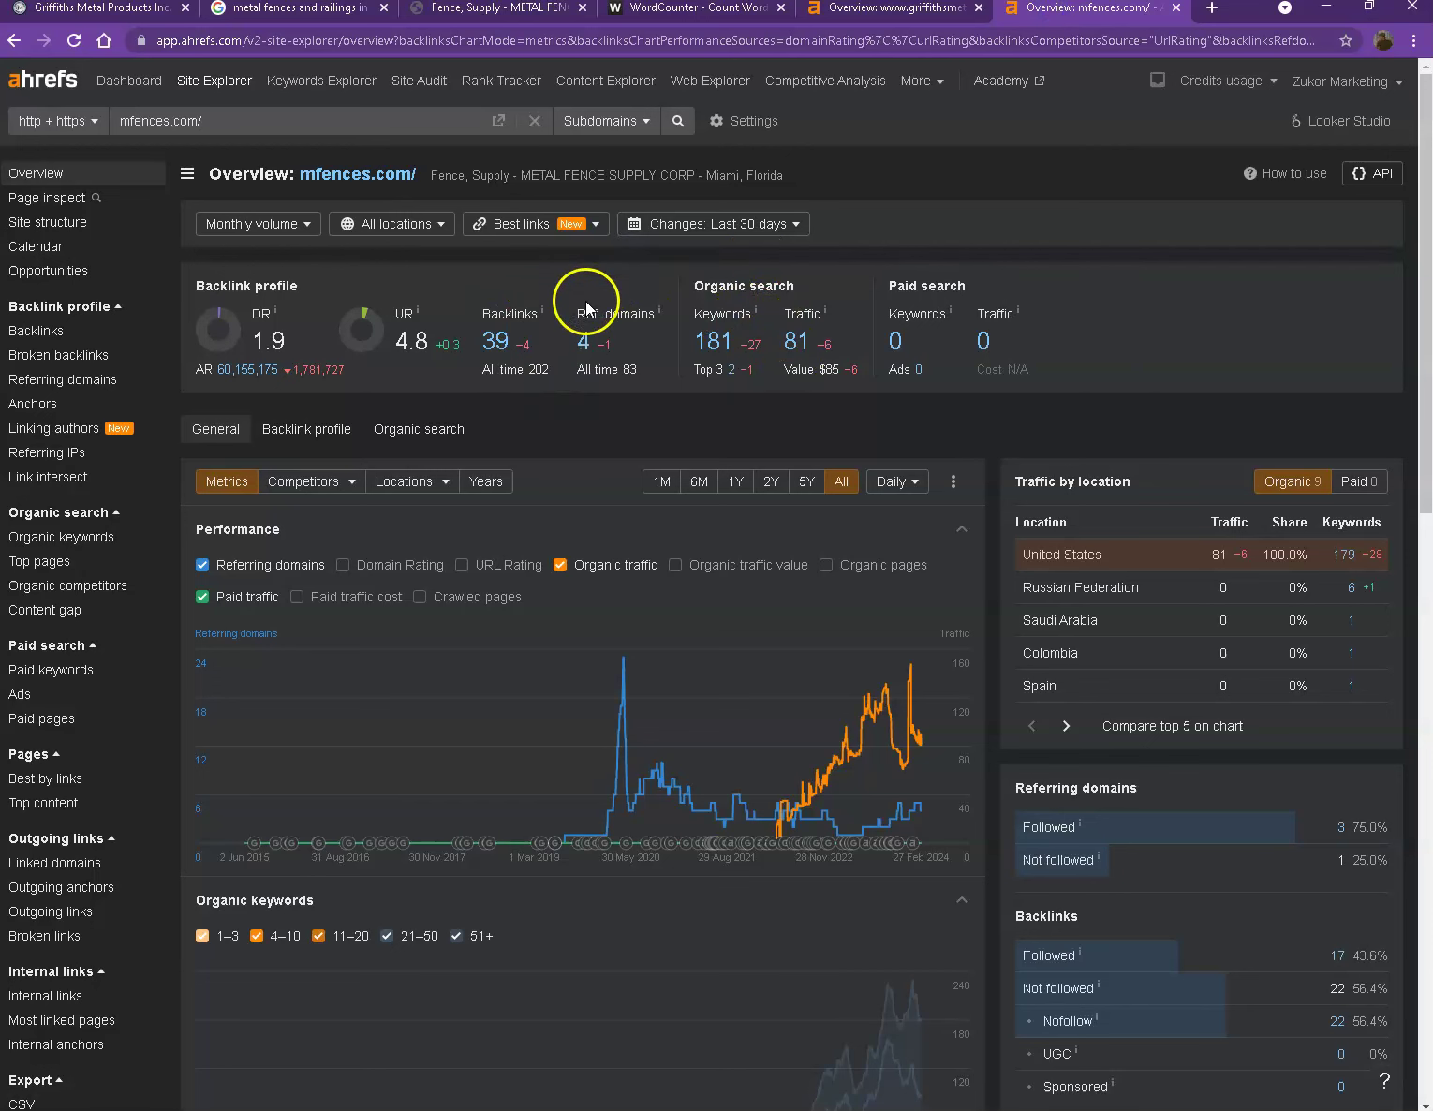
pyautogui.click(871, 10)
pyautogui.click(1068, 11)
pyautogui.click(905, 12)
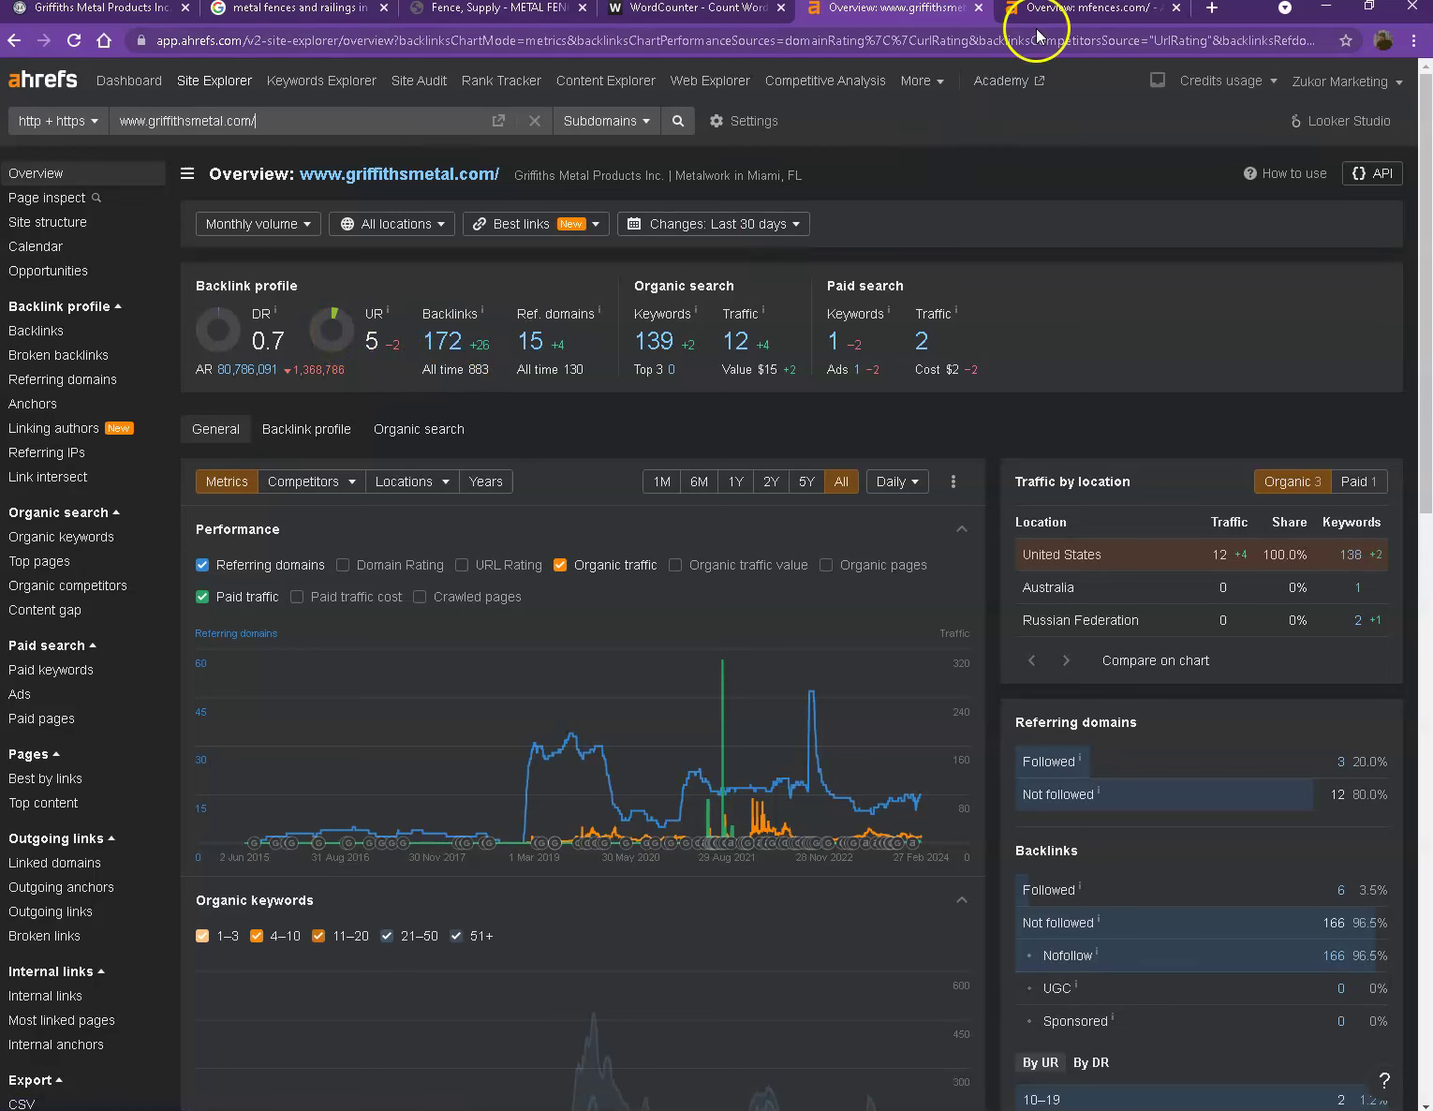
pyautogui.click(1061, 15)
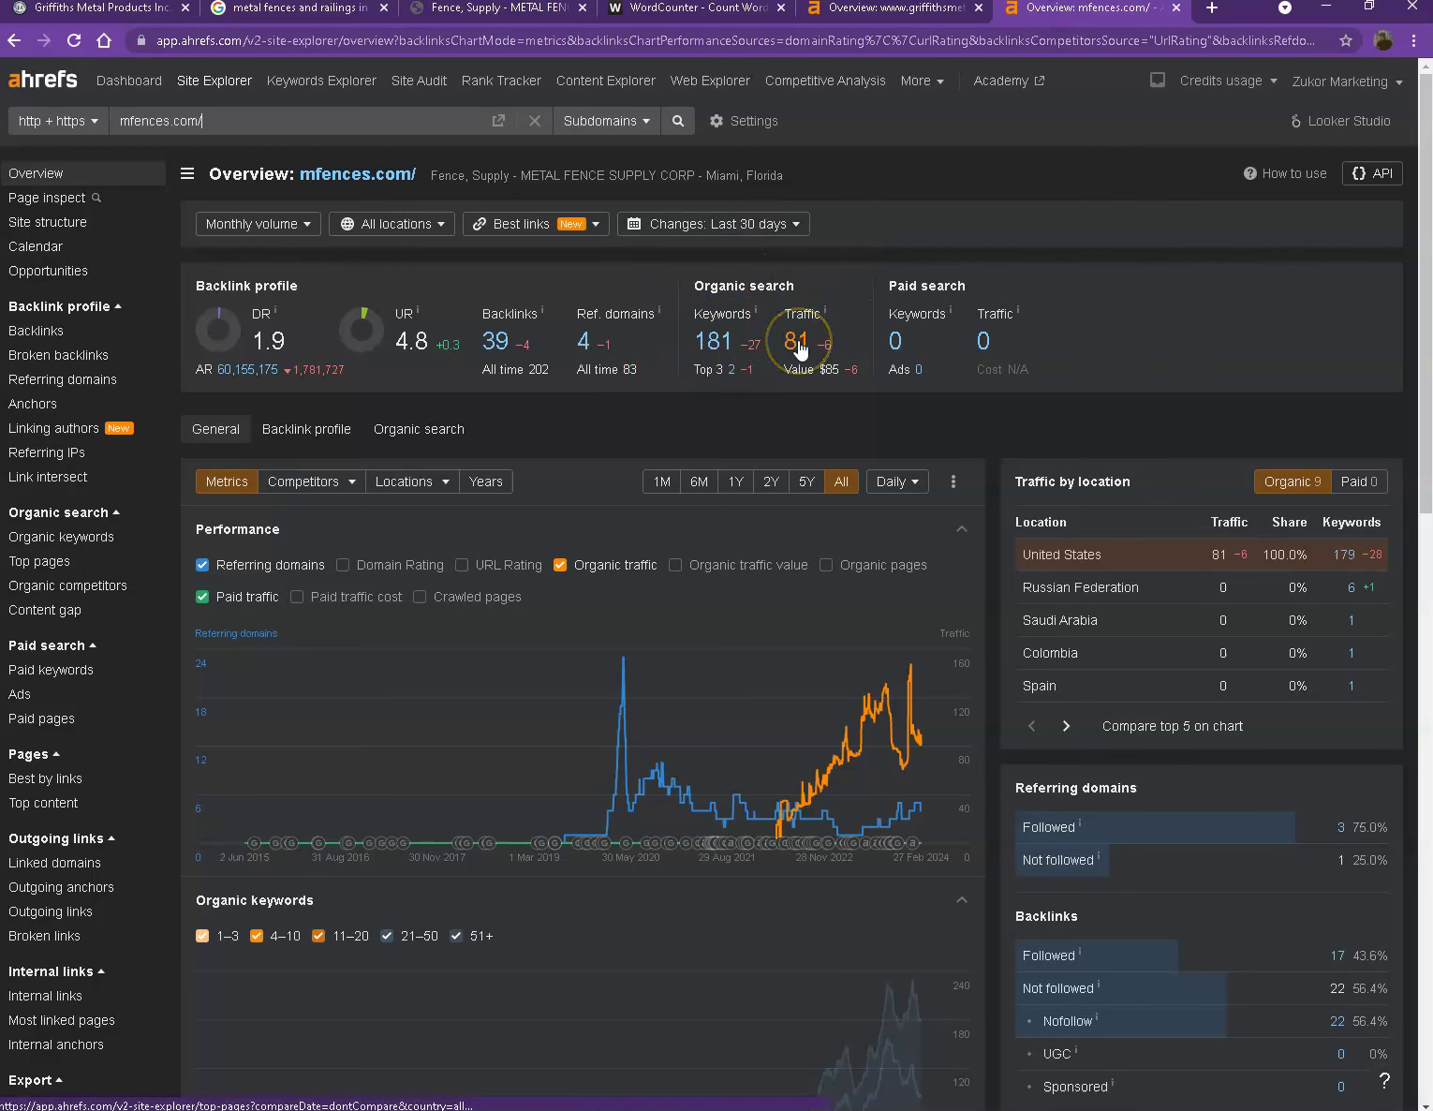
# Open the organic keywords report for mfences.com in a new browser tab and switch to it.
pyautogui.rightClick(731, 357)
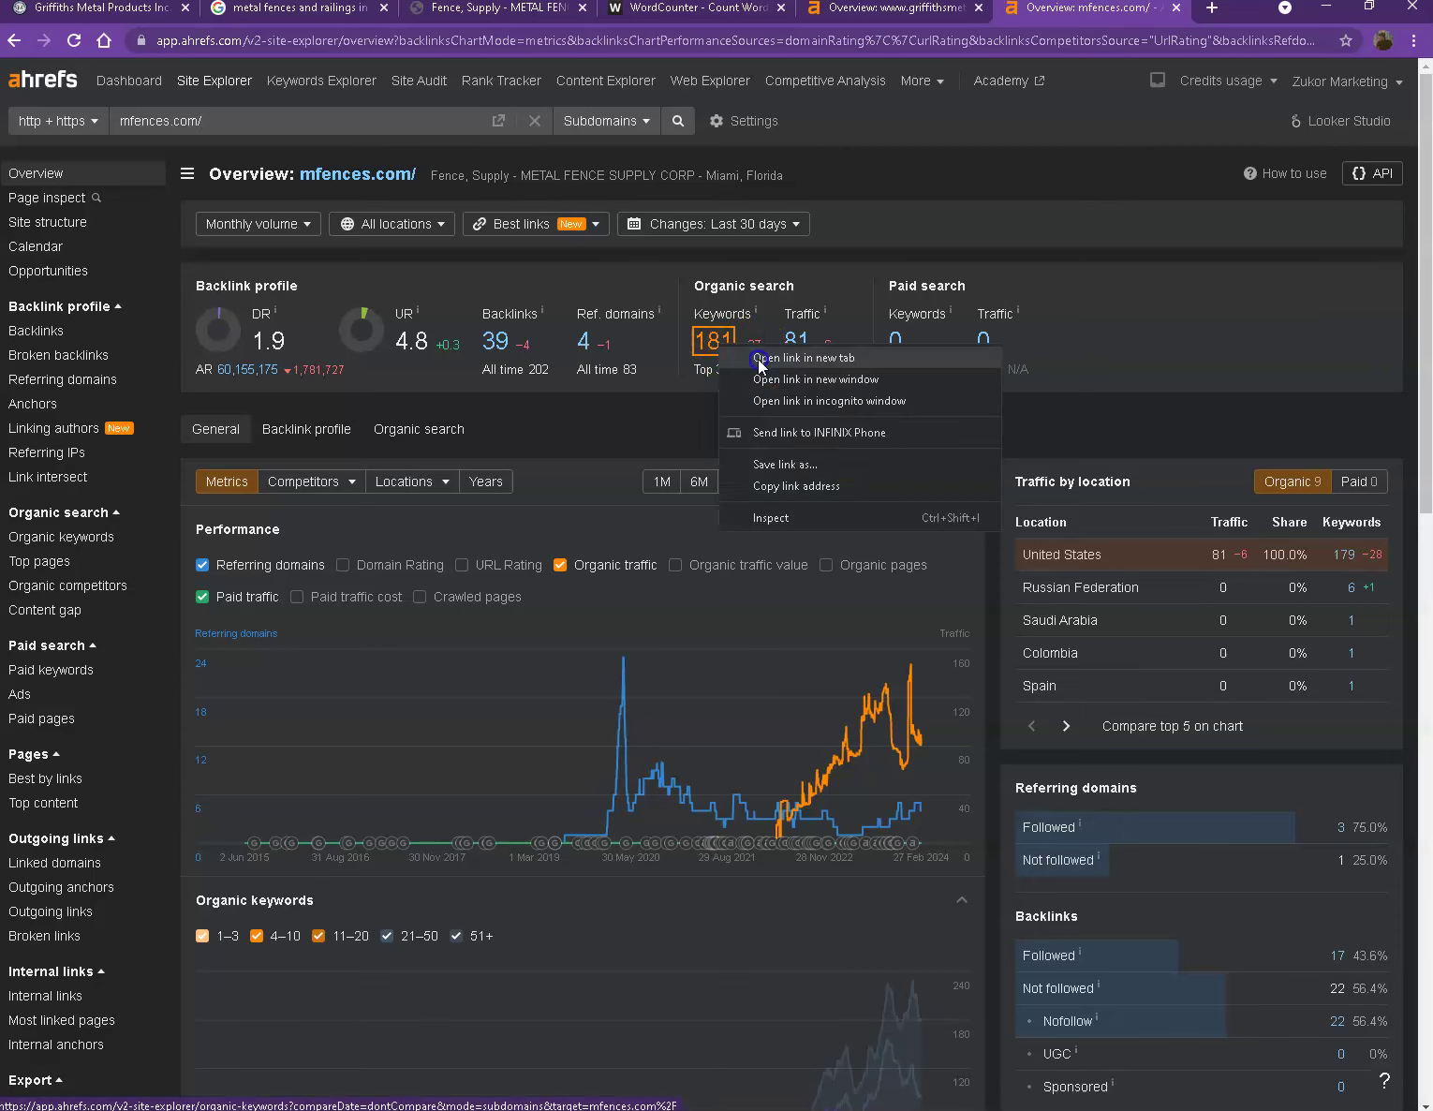
pyautogui.click(768, 362)
pyautogui.click(1086, 13)
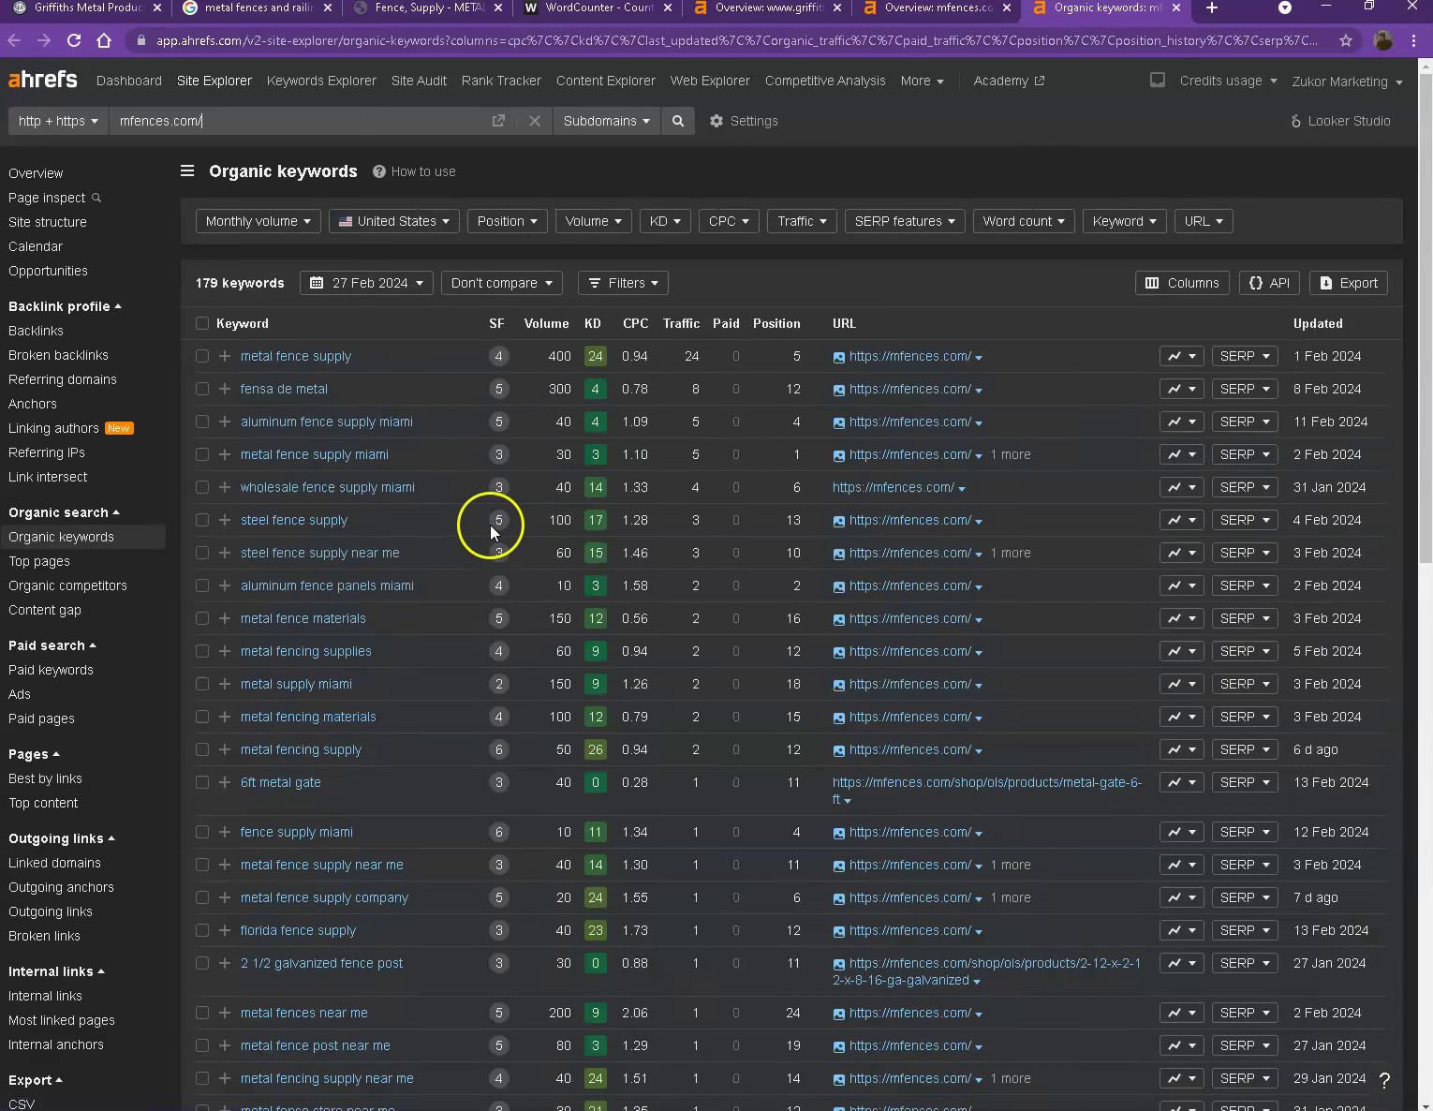
# Examine the mfences.com organic keywords on the first results page, including search volume, difficulty and ranking position.
pyautogui.moveTo(494, 506)
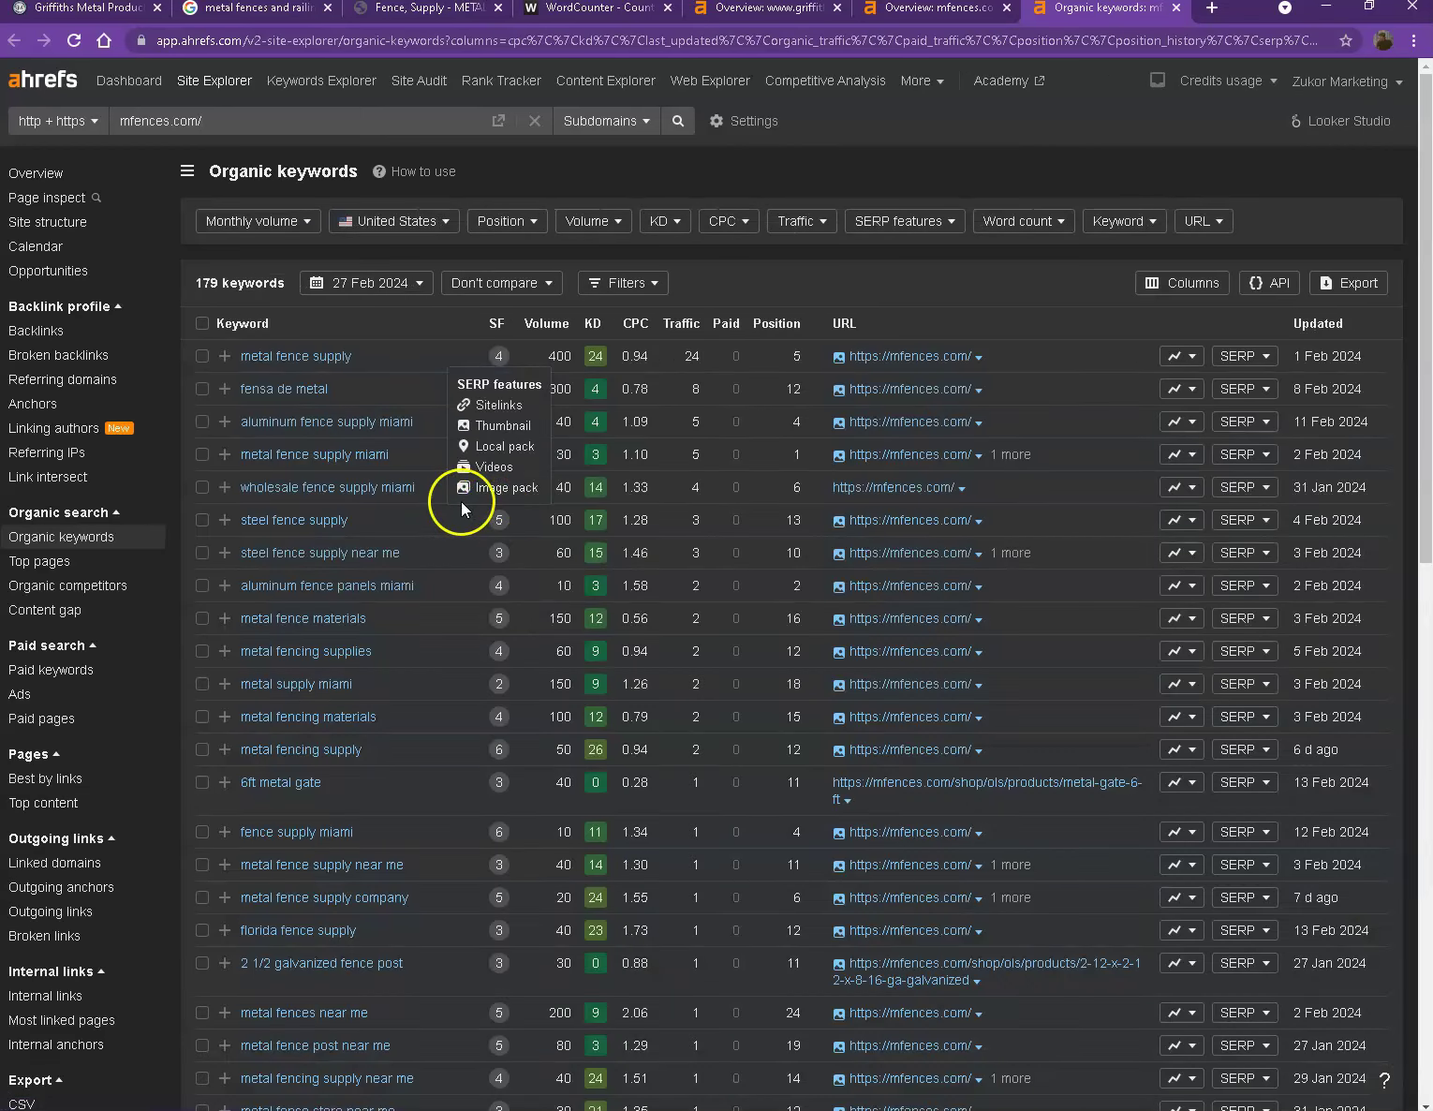
pyautogui.scroll(-15, 461, 506)
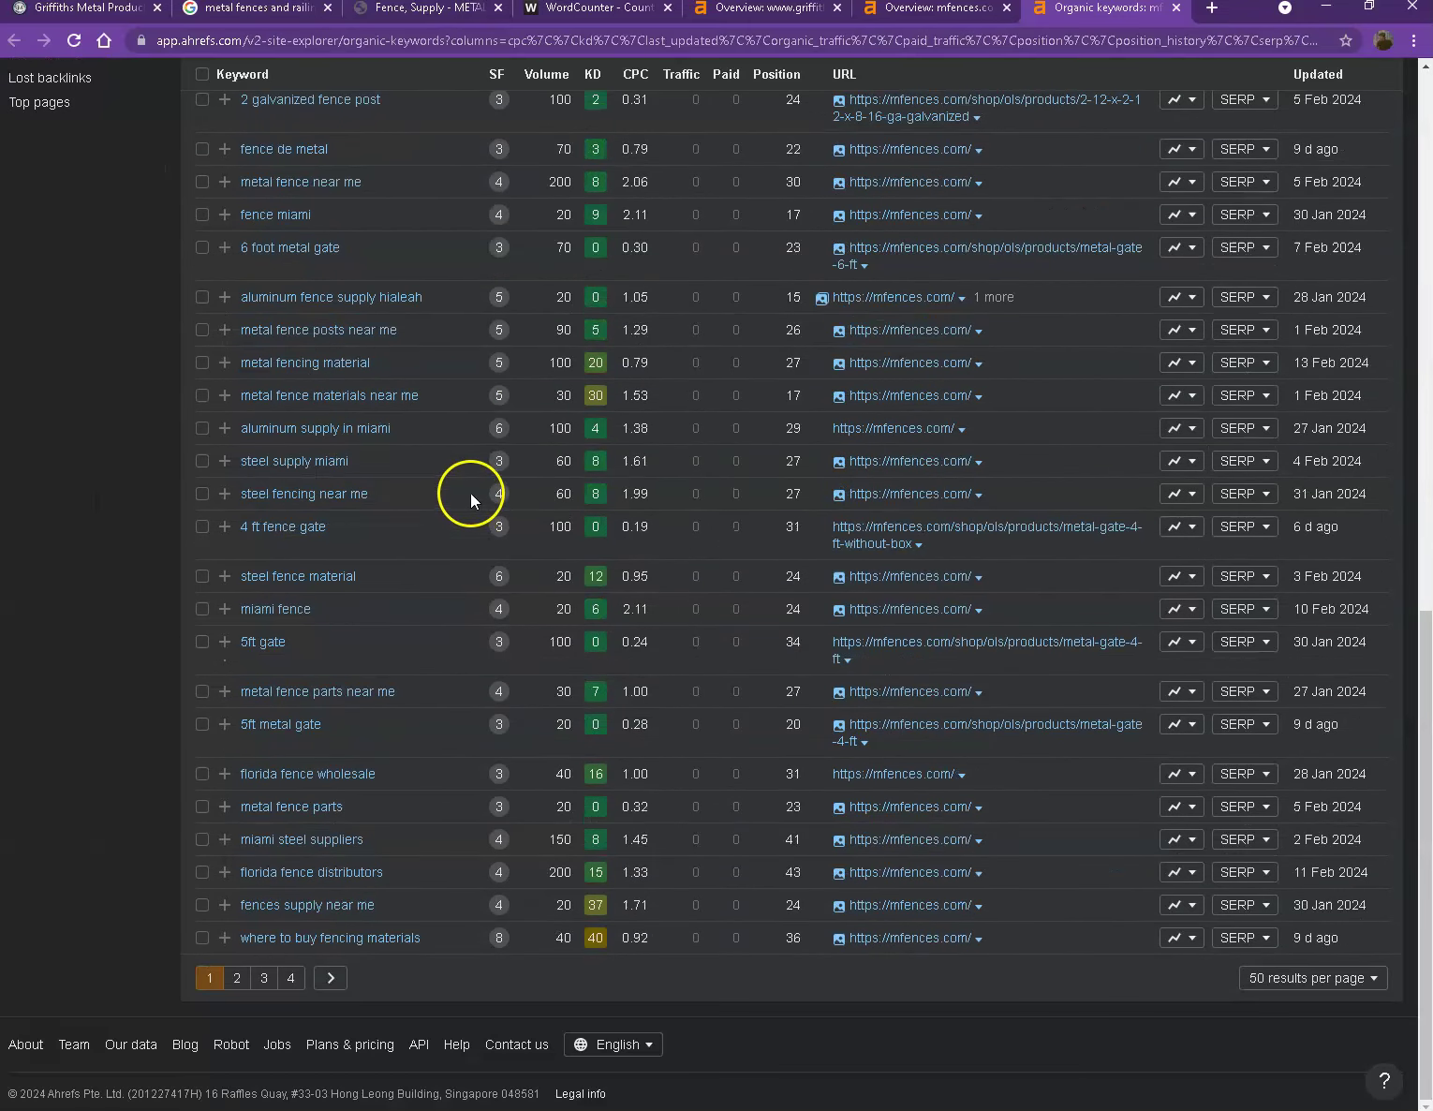
pyautogui.scroll(1, 408, 575)
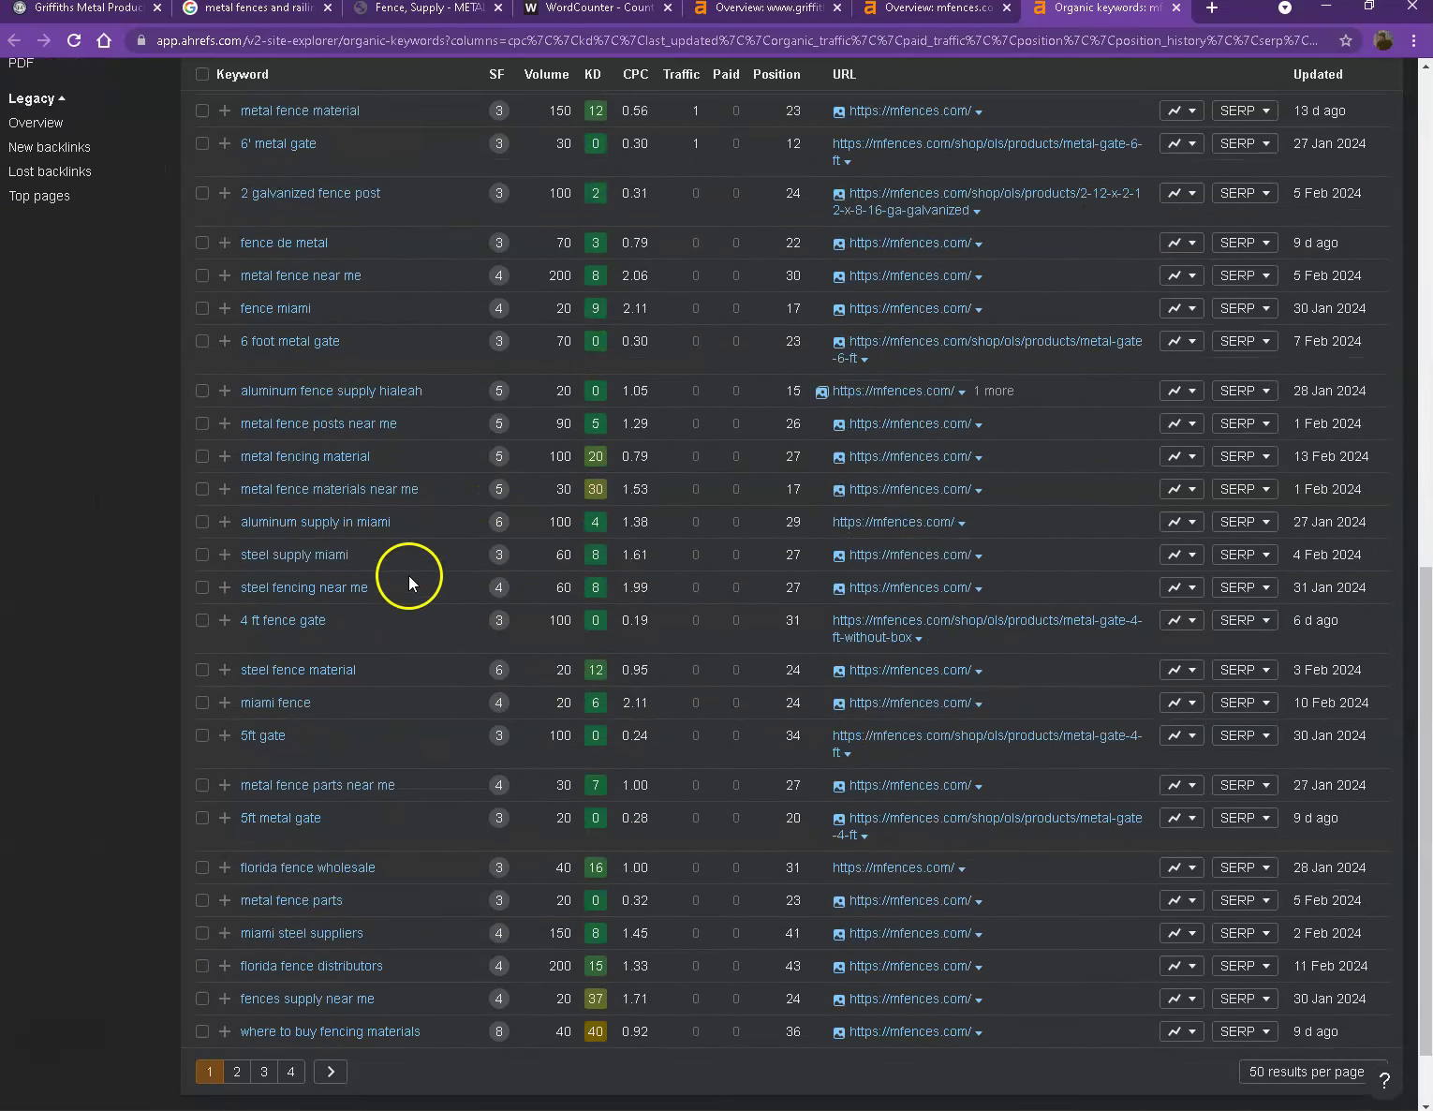
pyautogui.scroll(-1, 411, 573)
pyautogui.scroll(5, 413, 573)
pyautogui.scroll(6, 415, 573)
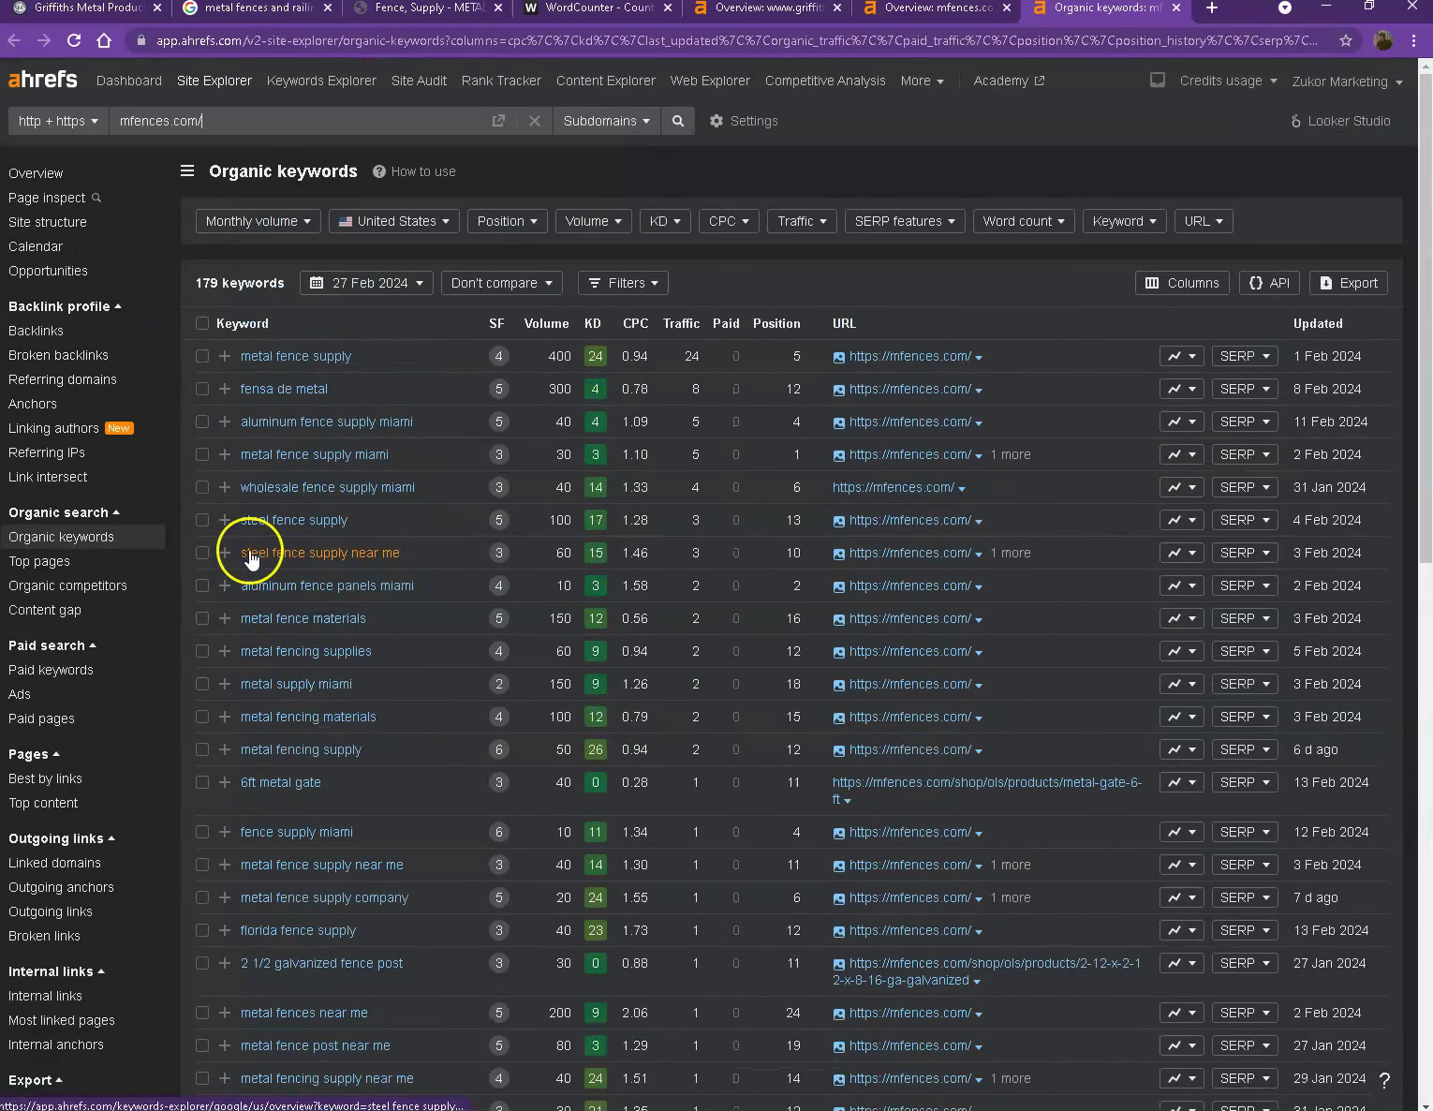
pyautogui.scroll(-2, 550, 421)
pyautogui.scroll(-10, 552, 431)
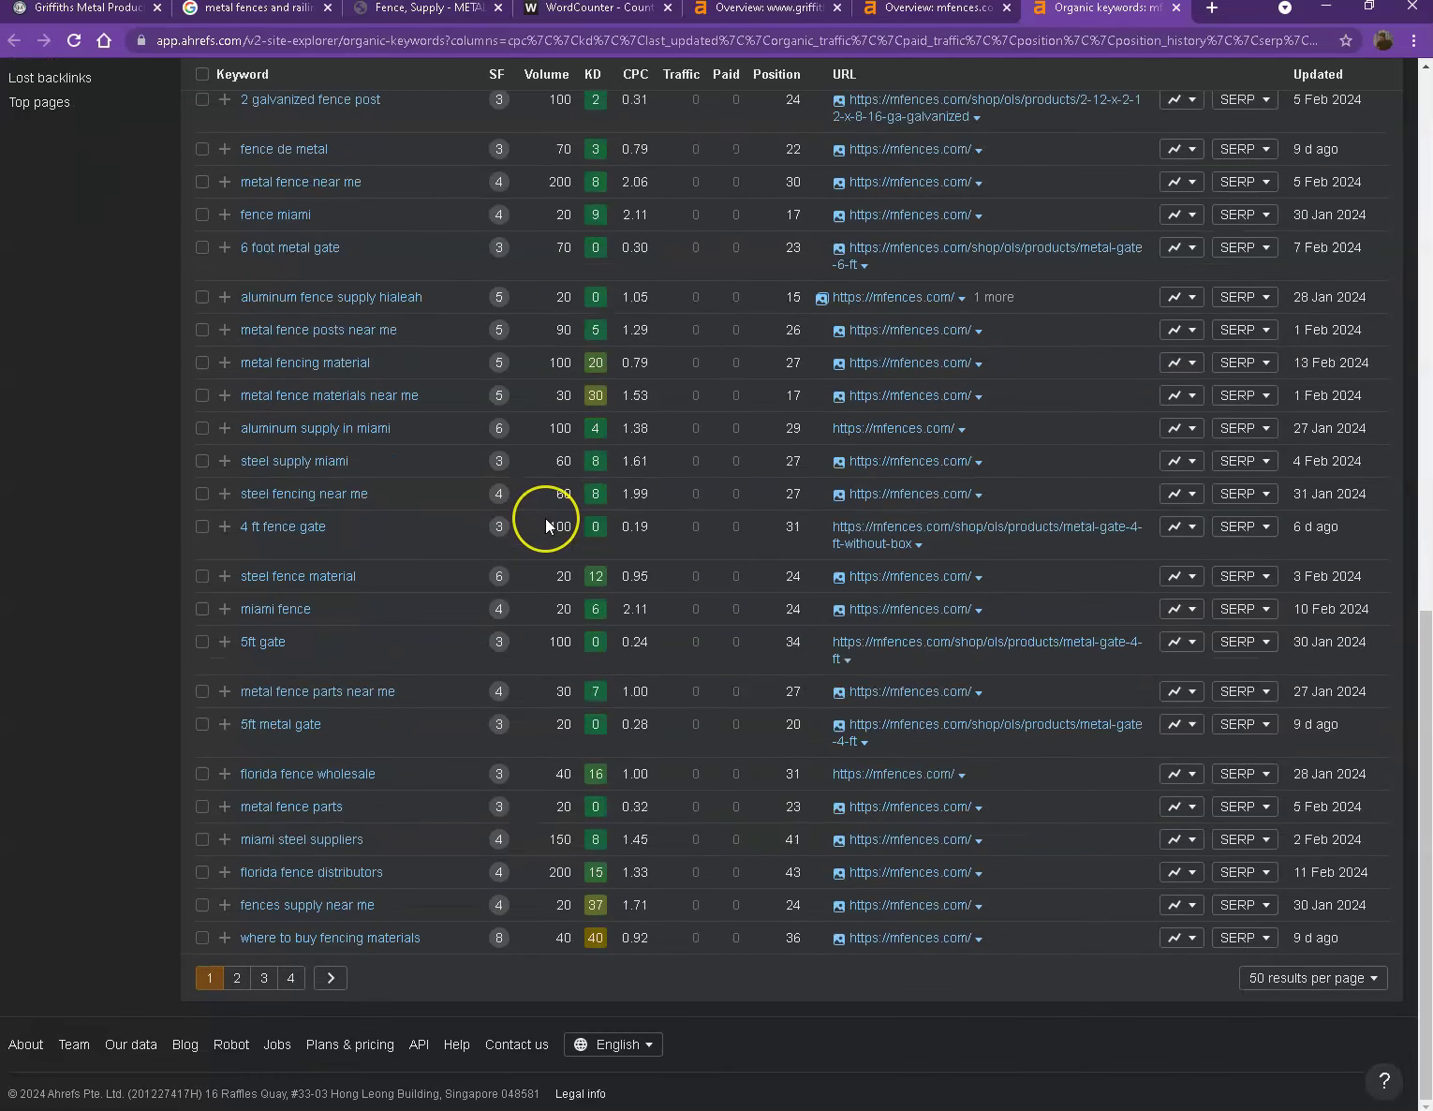
pyautogui.scroll(10, 545, 518)
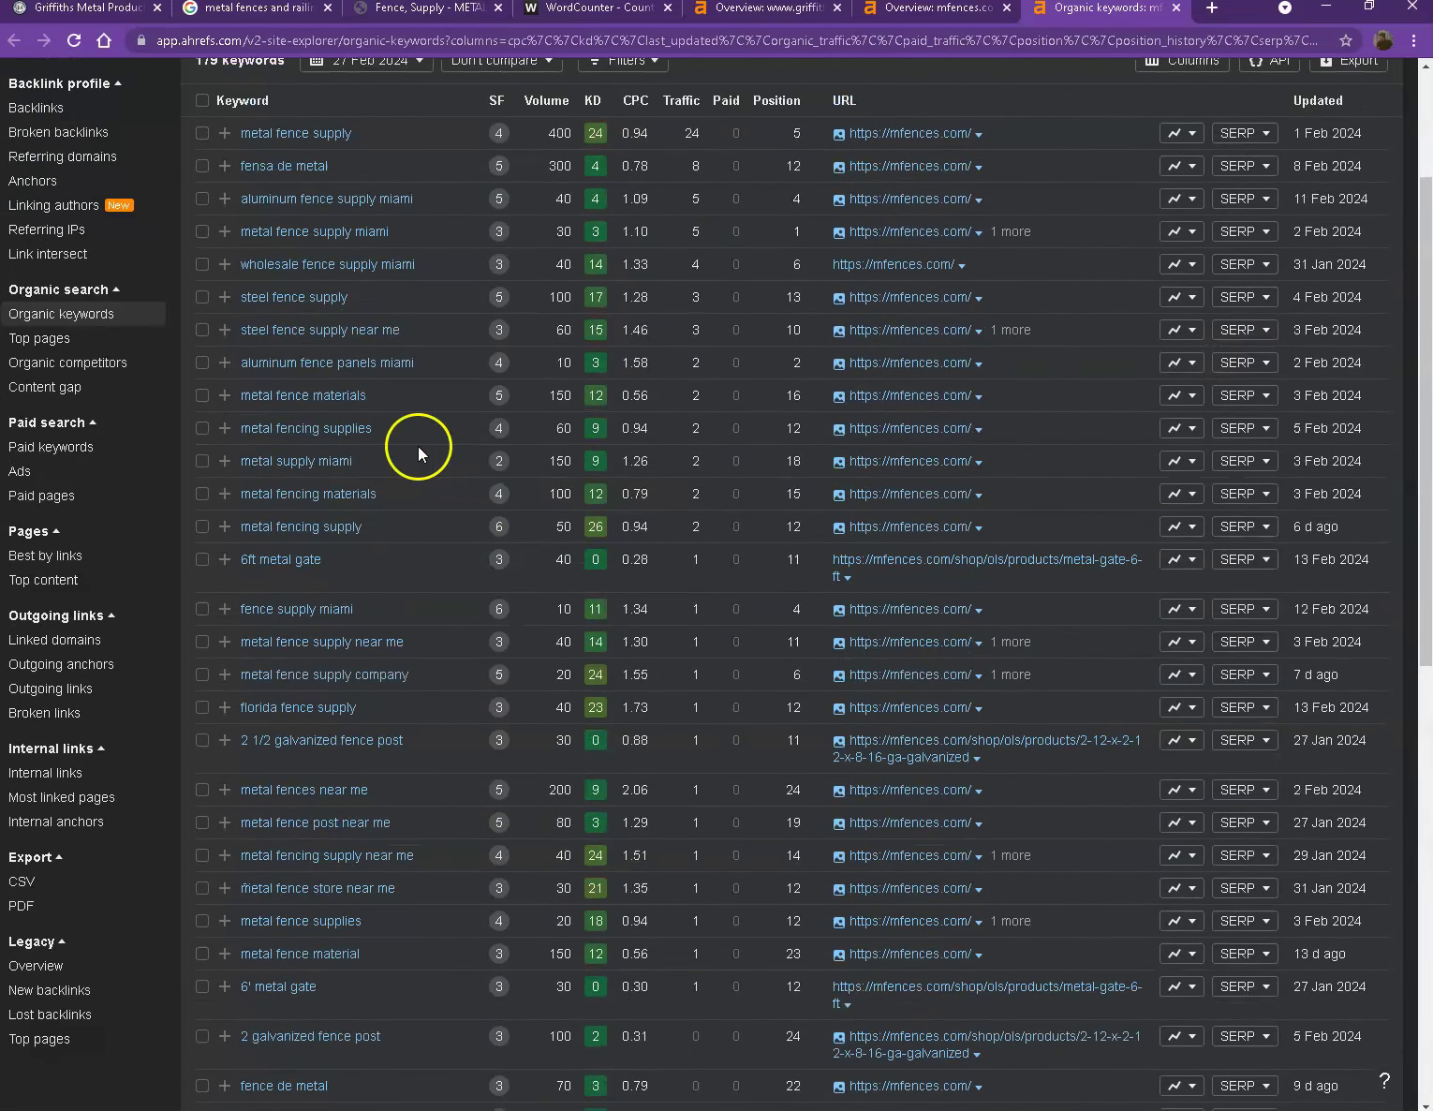
pyautogui.scroll(3, 434, 497)
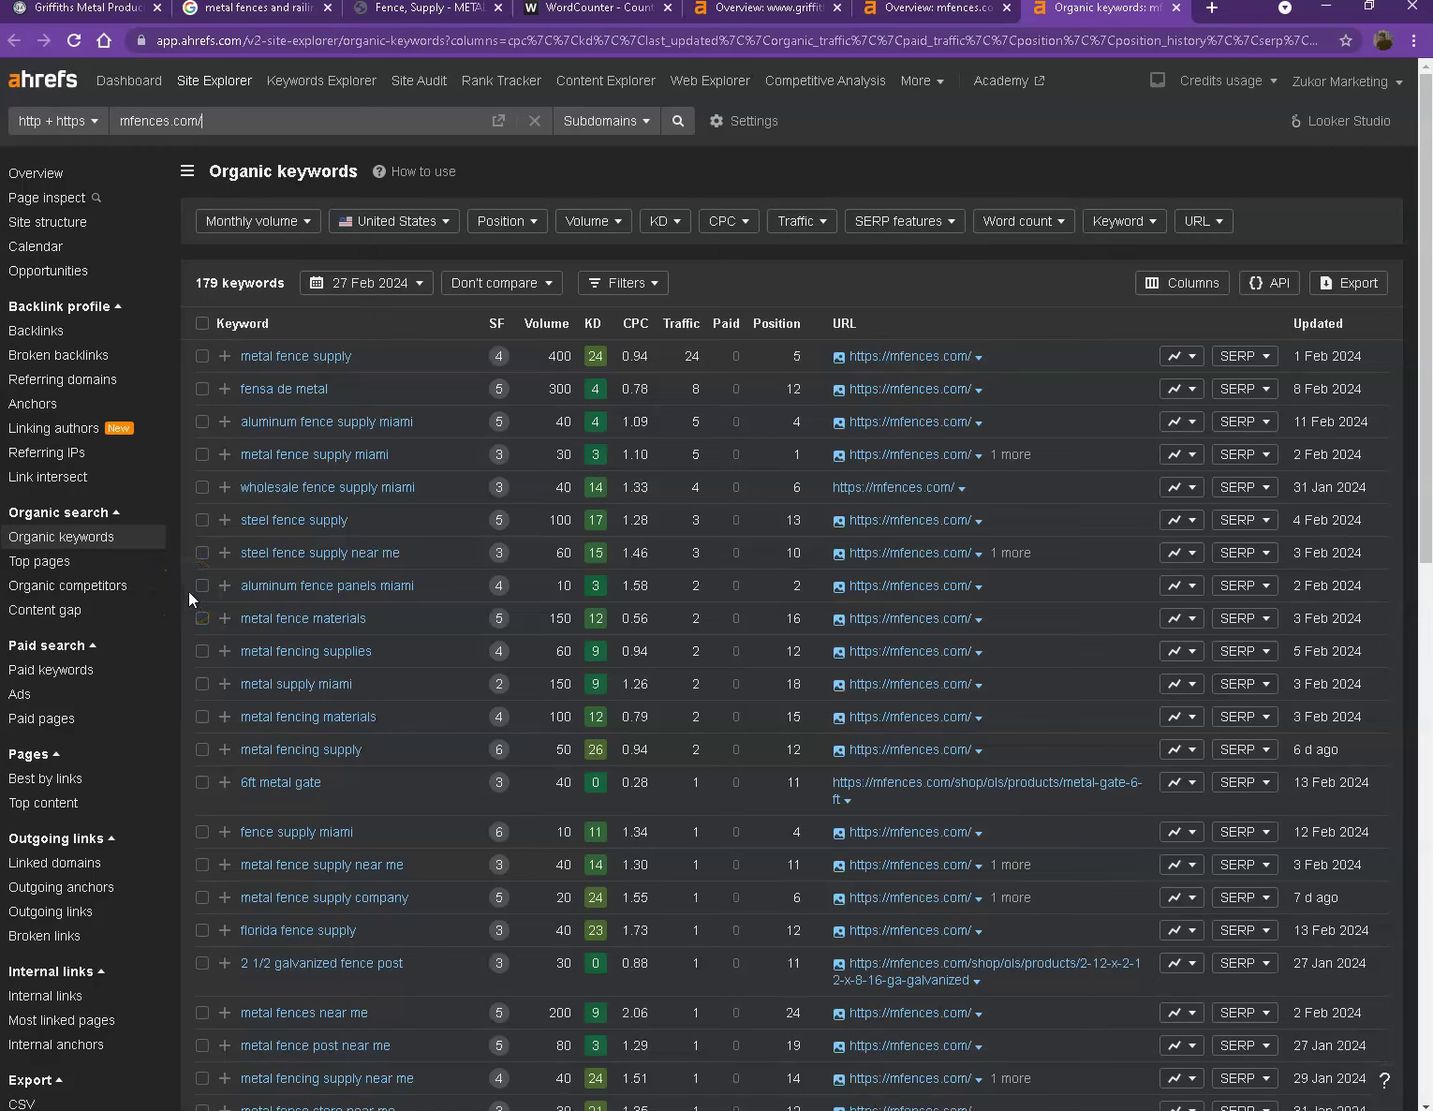
# Check the file name of the 2010 Angie's List award badge on the Griffiths homepage without saving the image.
pyautogui.click(98, 11)
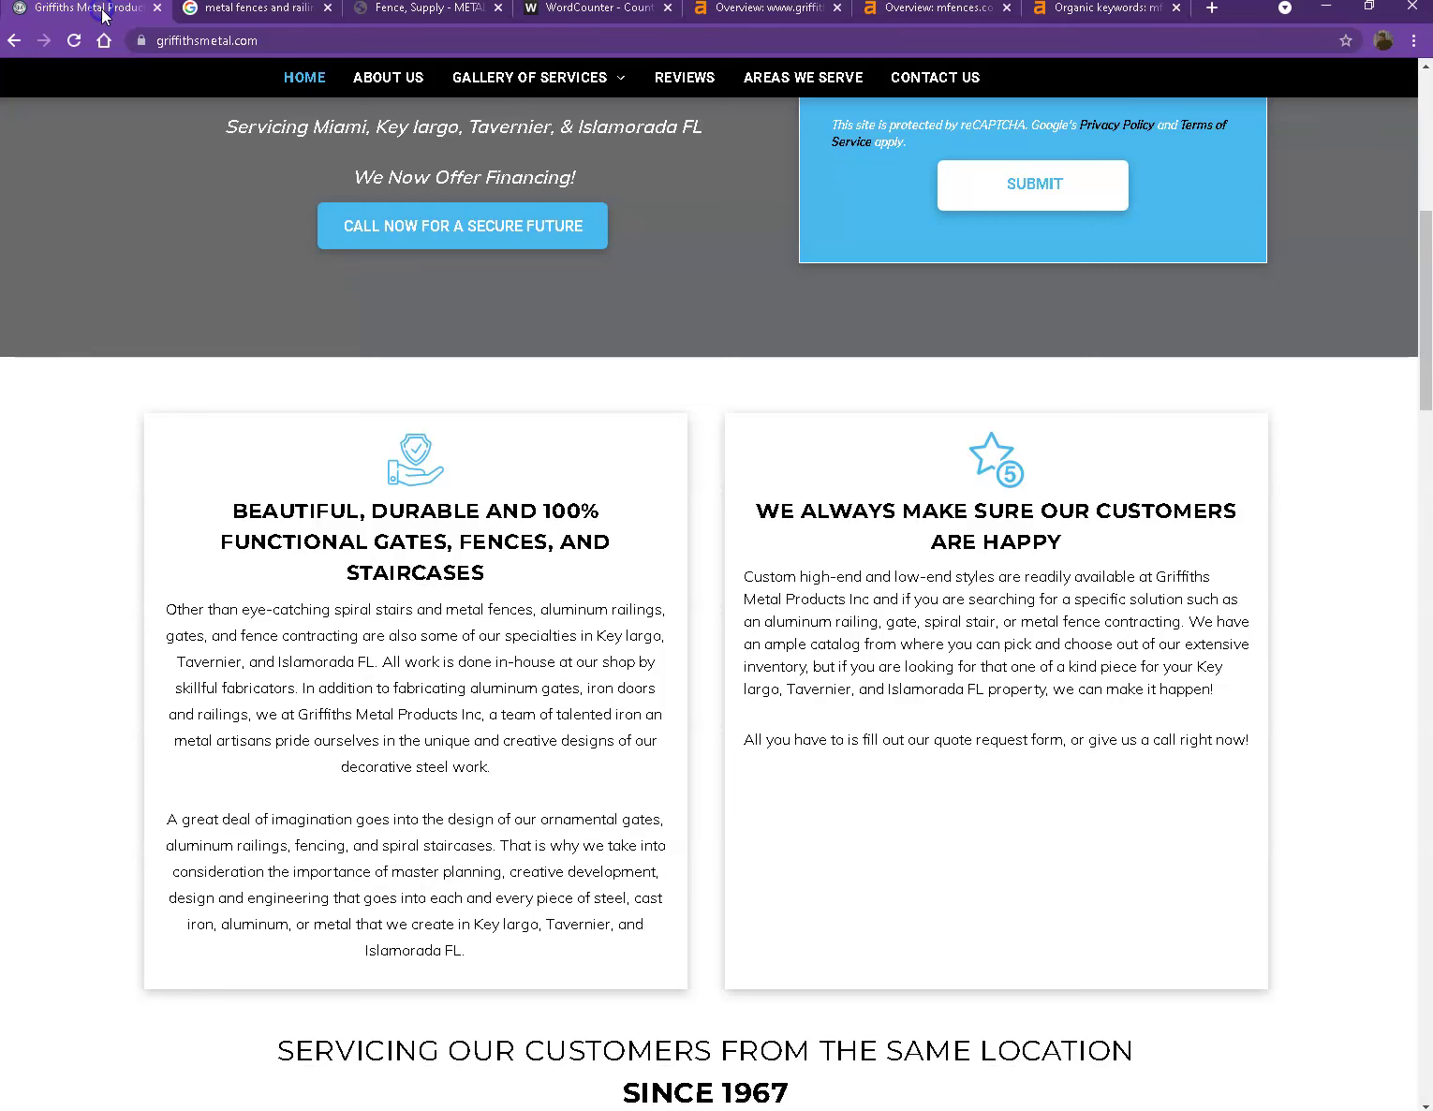
pyautogui.scroll(8, 681, 560)
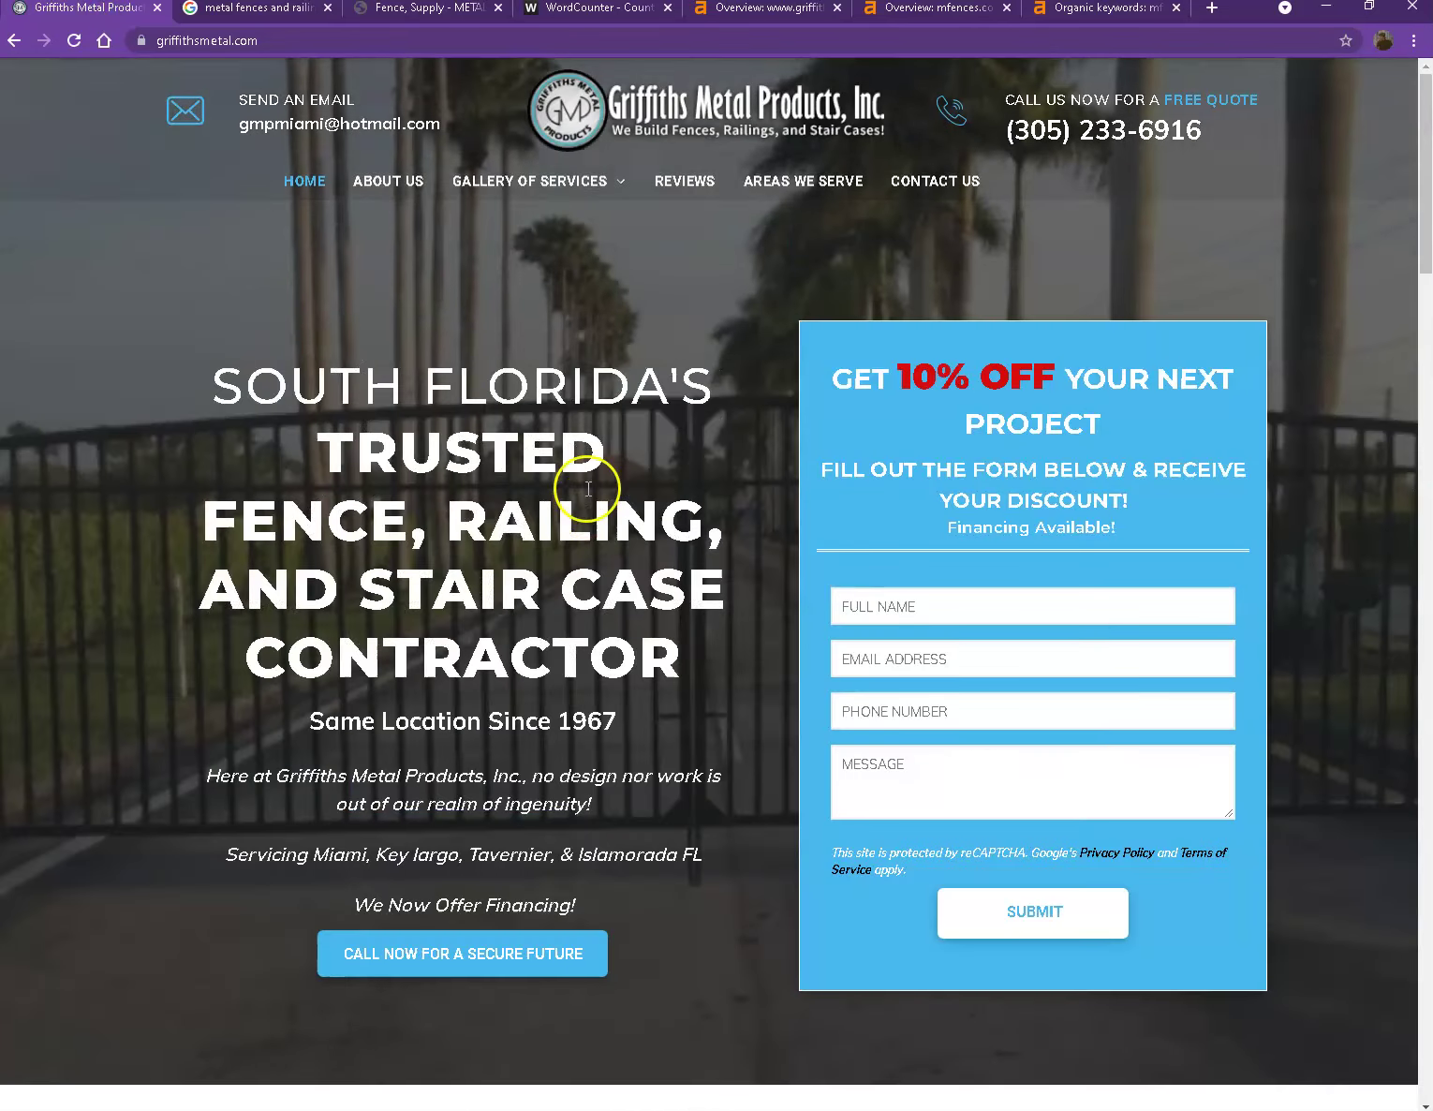
pyautogui.scroll(-15, 621, 572)
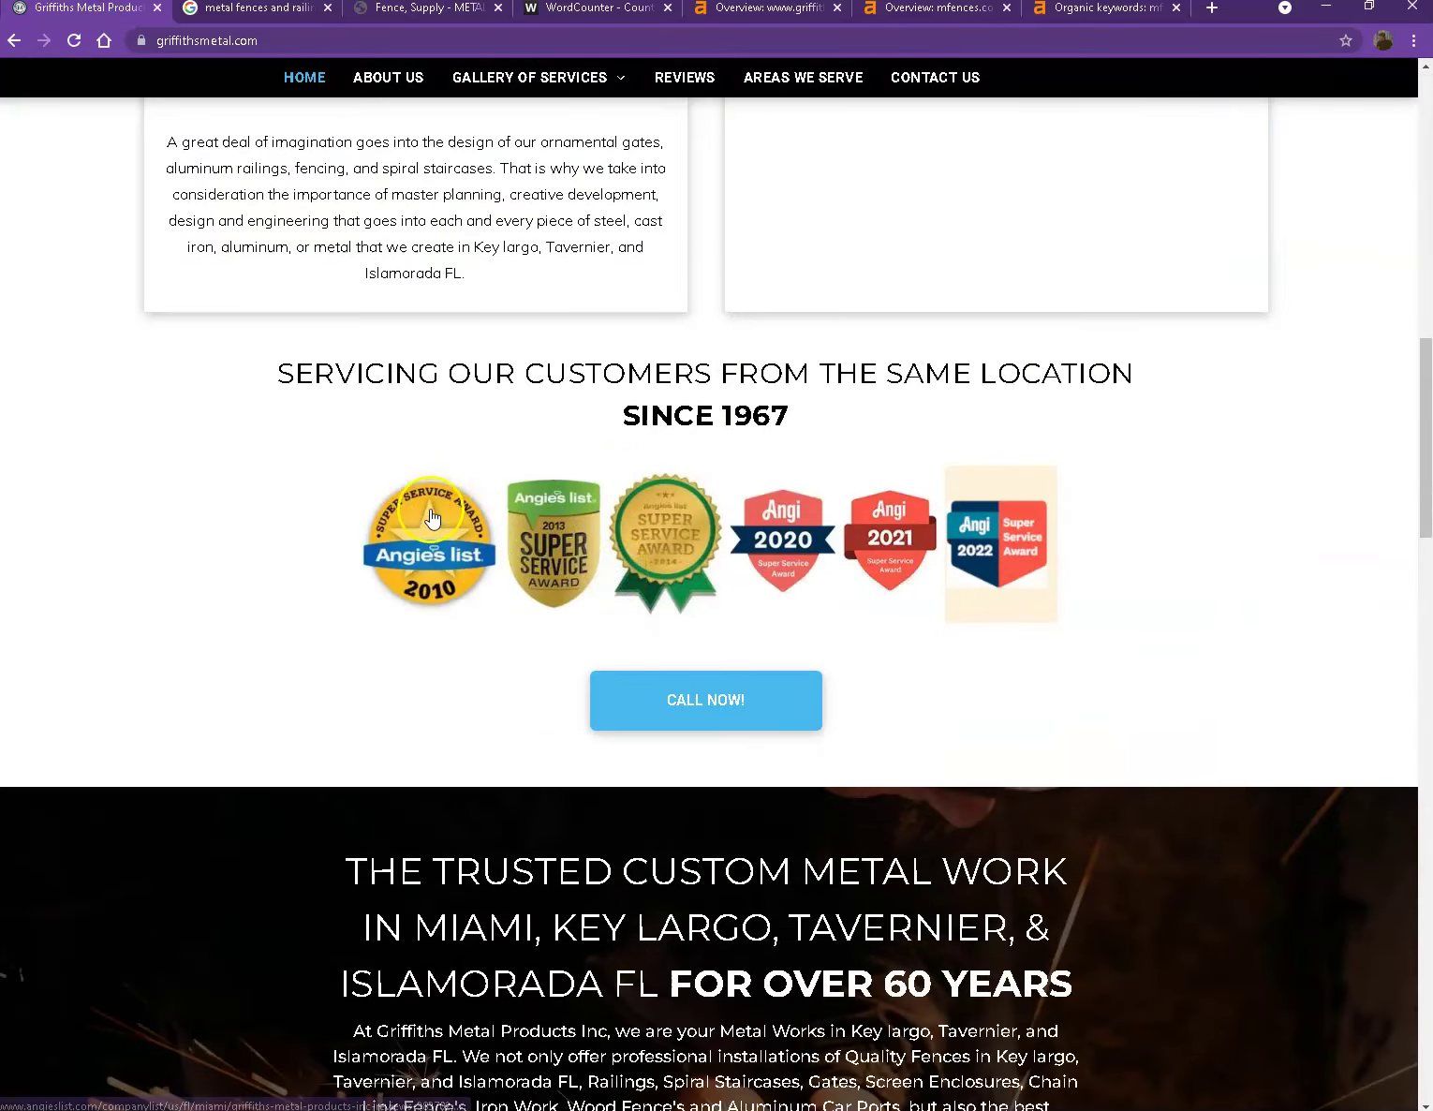
pyautogui.rightClick(430, 511)
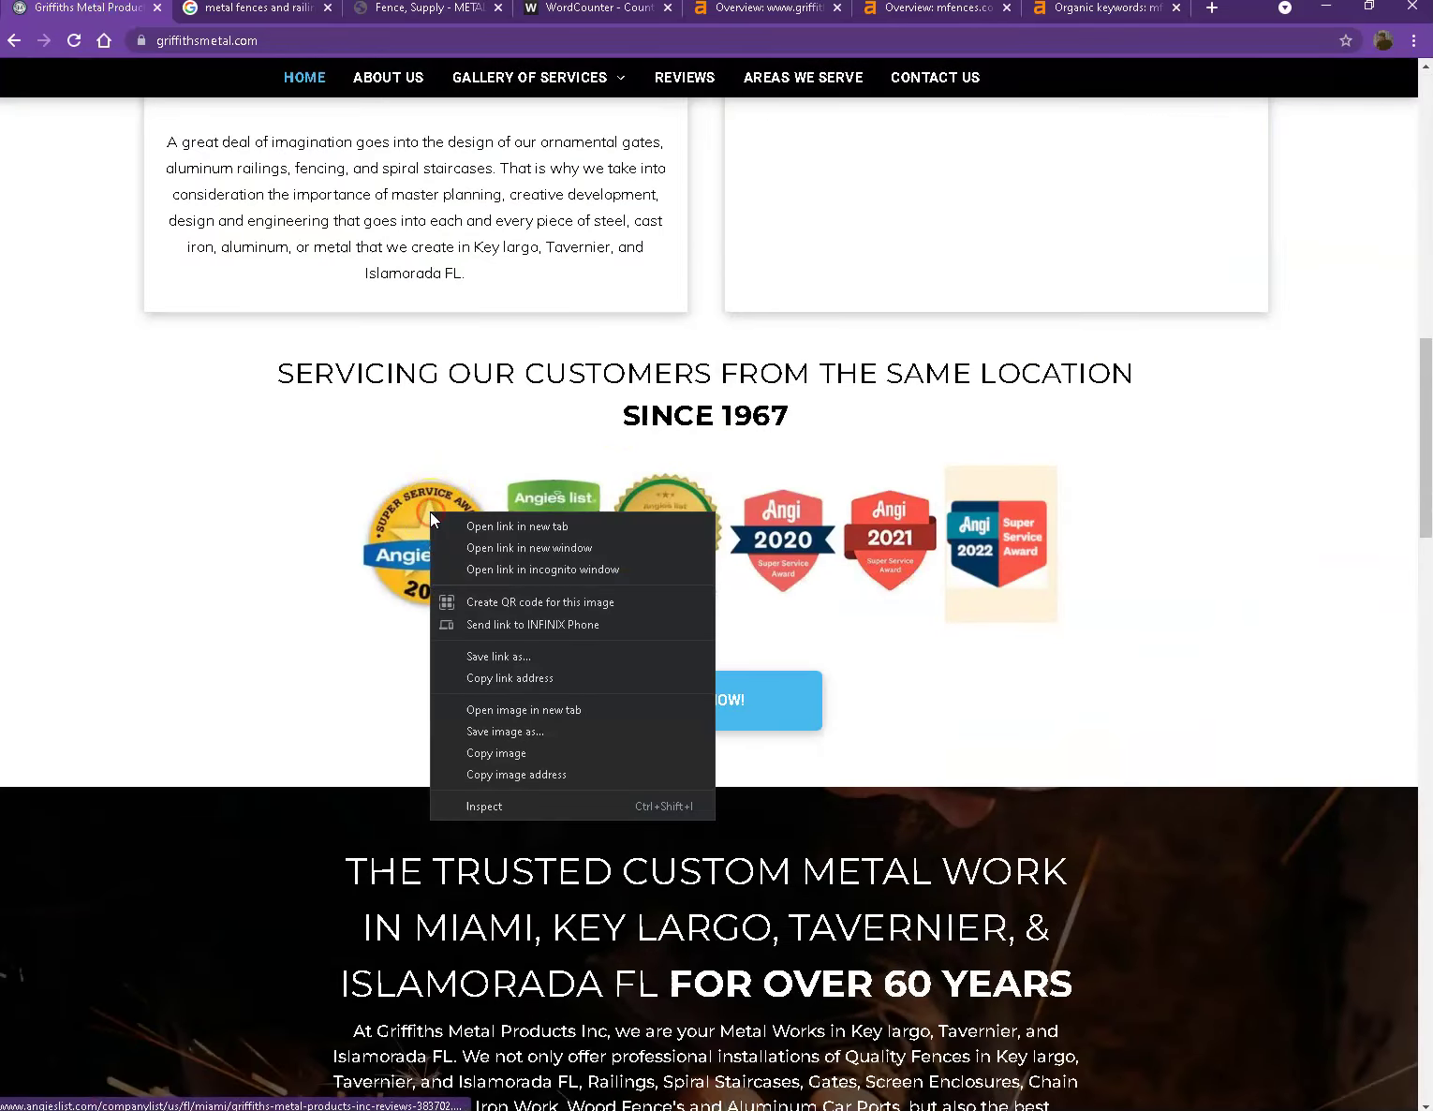
pyautogui.click(533, 730)
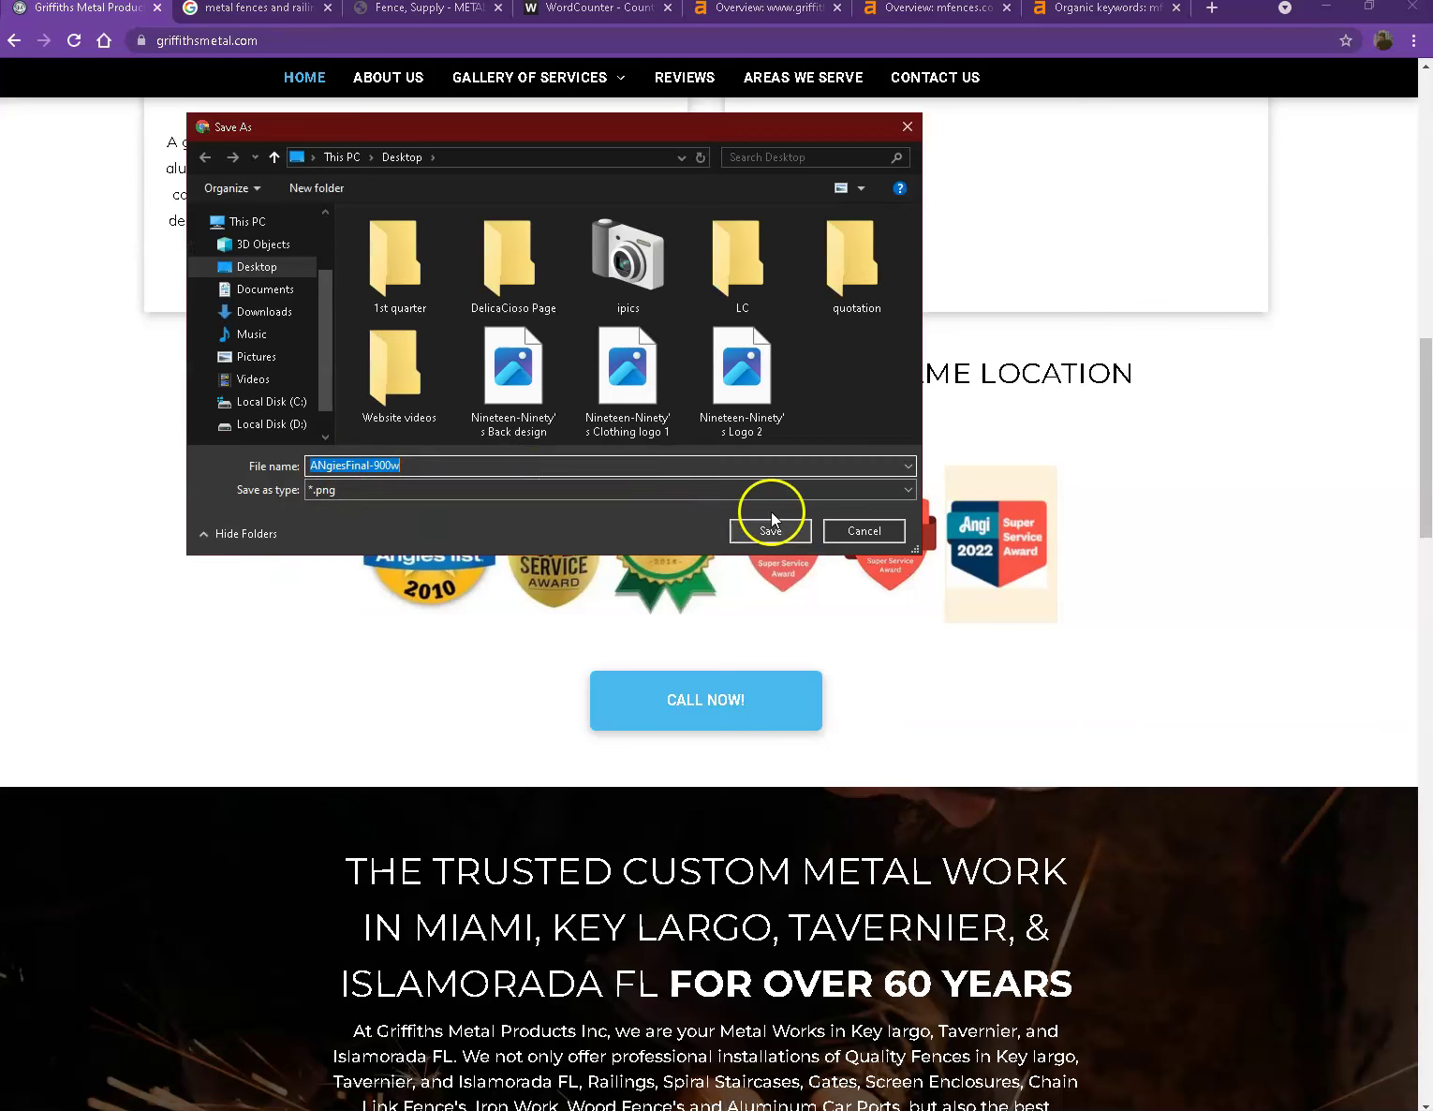
pyautogui.click(878, 532)
# Examine the Griffiths homepage from the award badges through the custom work lists and service areas to the footer, ending at the hero section.
pyautogui.scroll(-5, 272, 634)
pyautogui.scroll(-20, 272, 634)
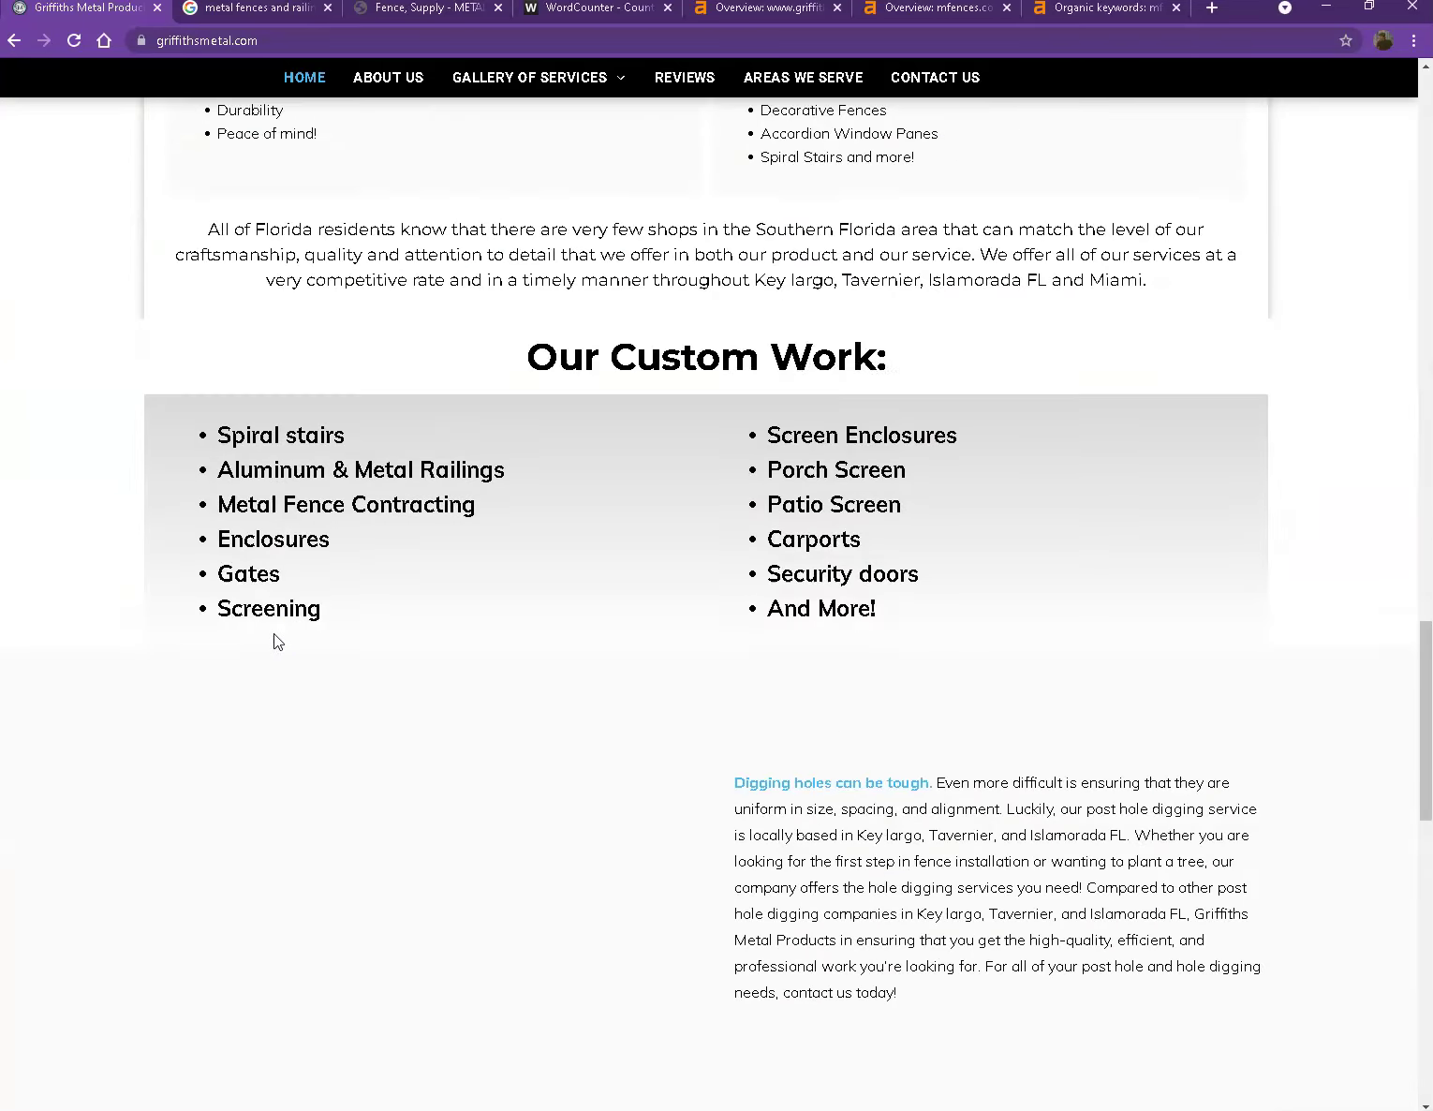
pyautogui.scroll(-4, 309, 623)
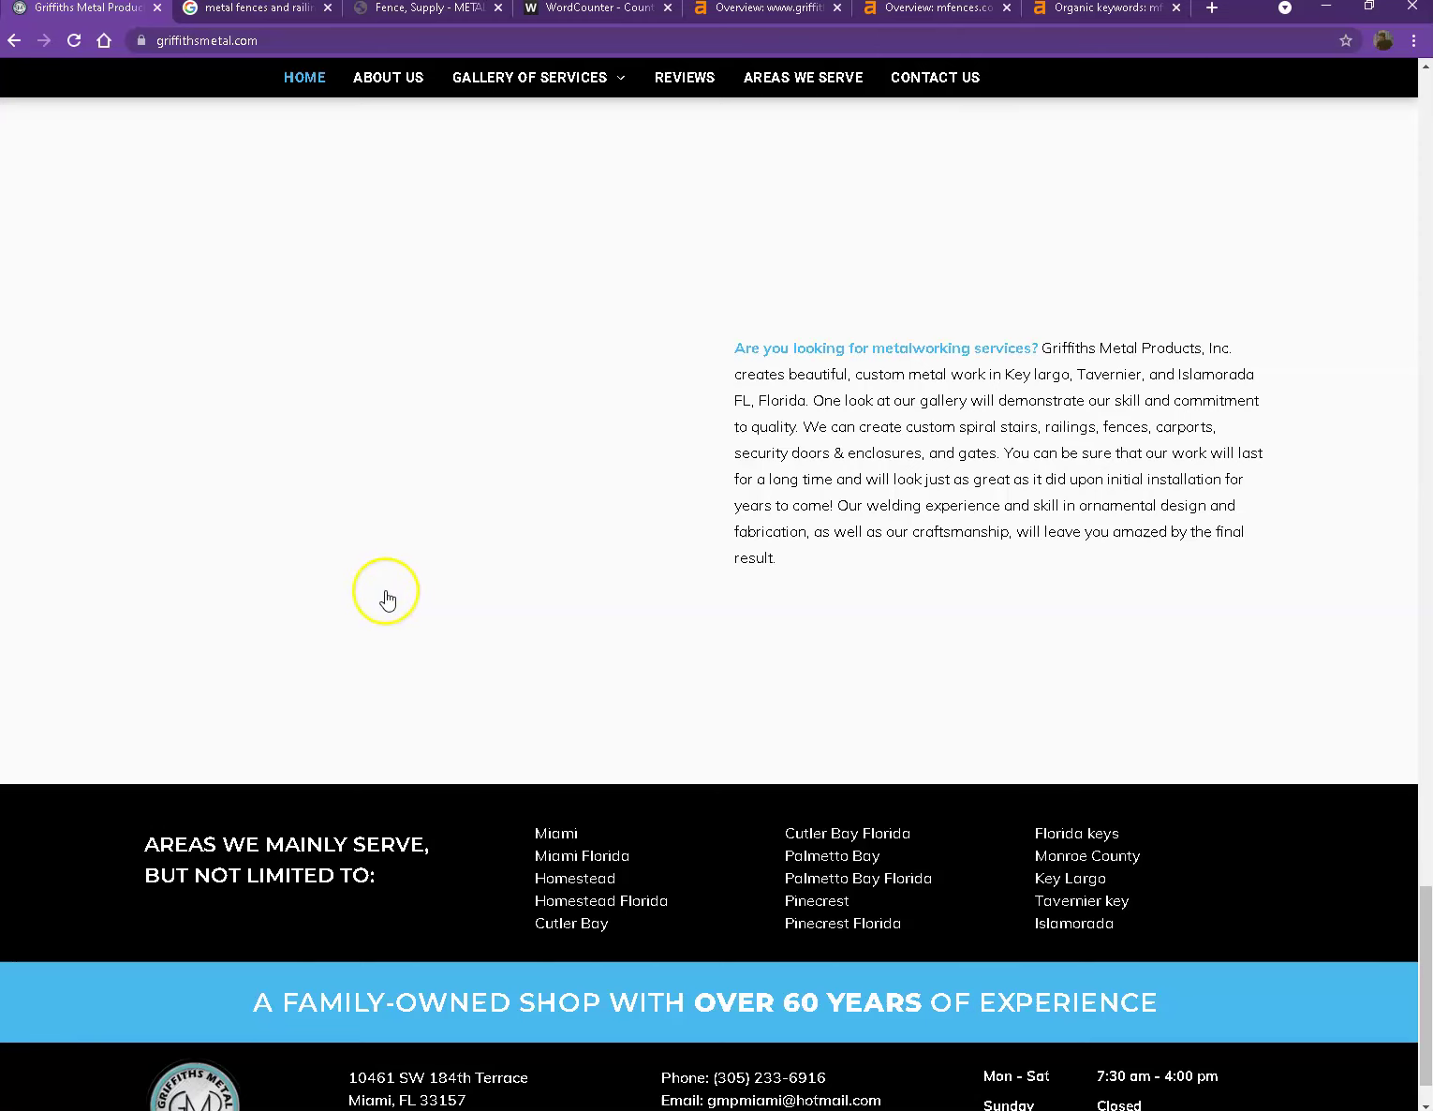
pyautogui.scroll(11, 384, 597)
pyautogui.scroll(15, 387, 600)
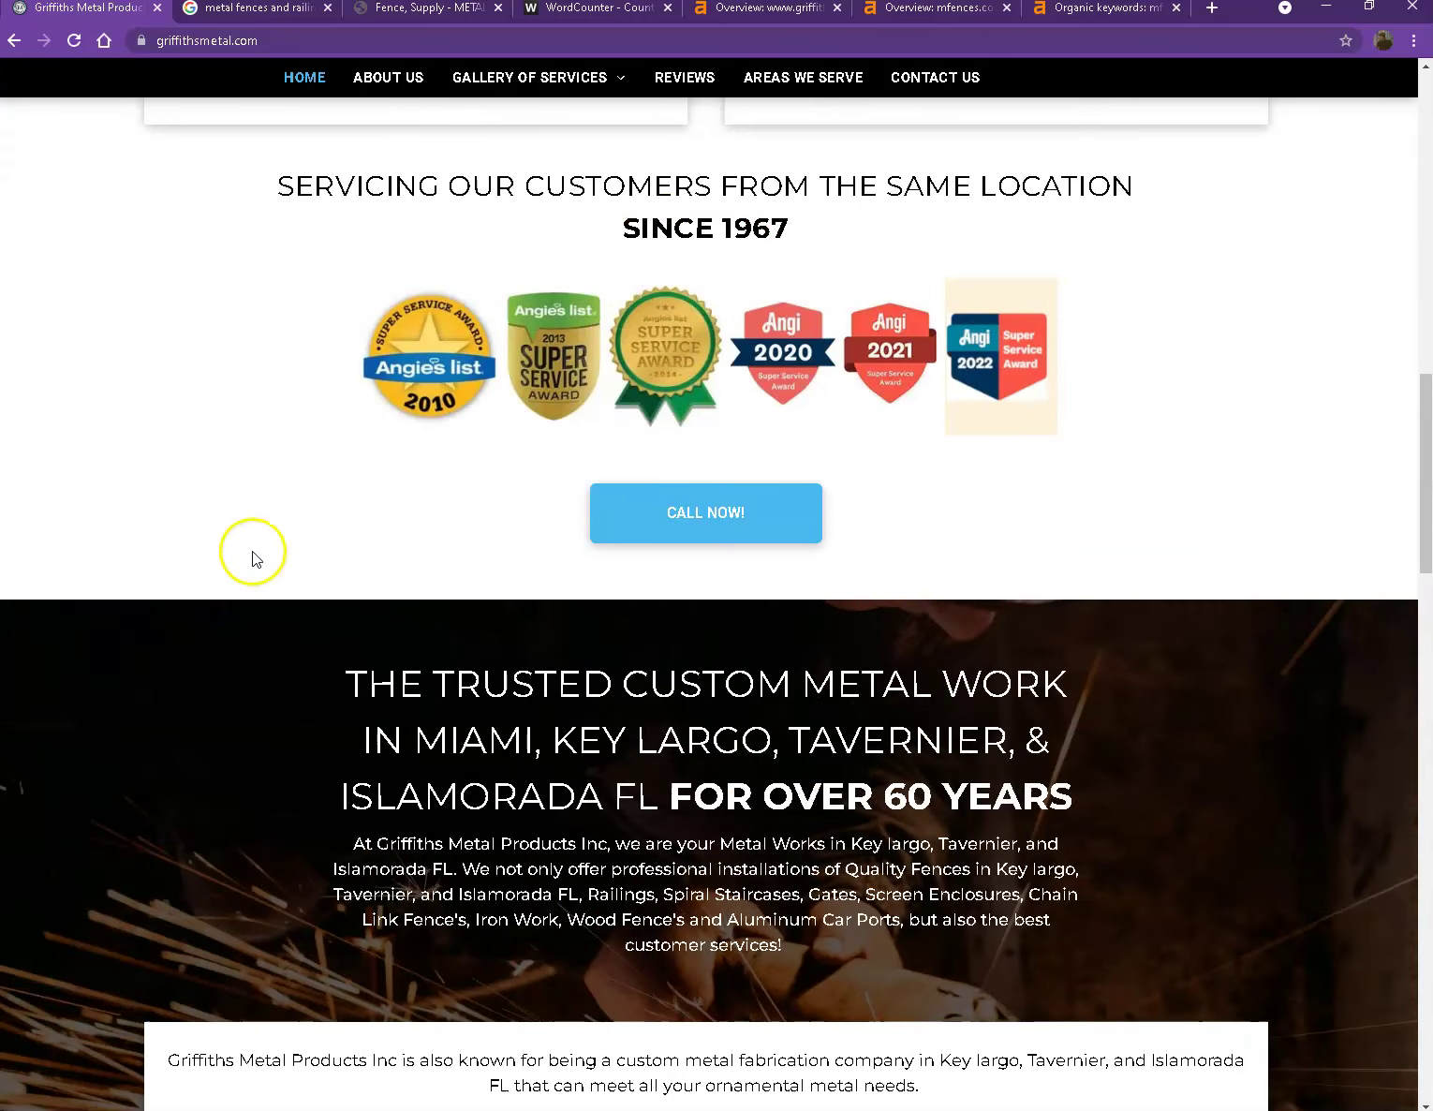
pyautogui.scroll(14, 231, 561)
pyautogui.scroll(2, 231, 561)
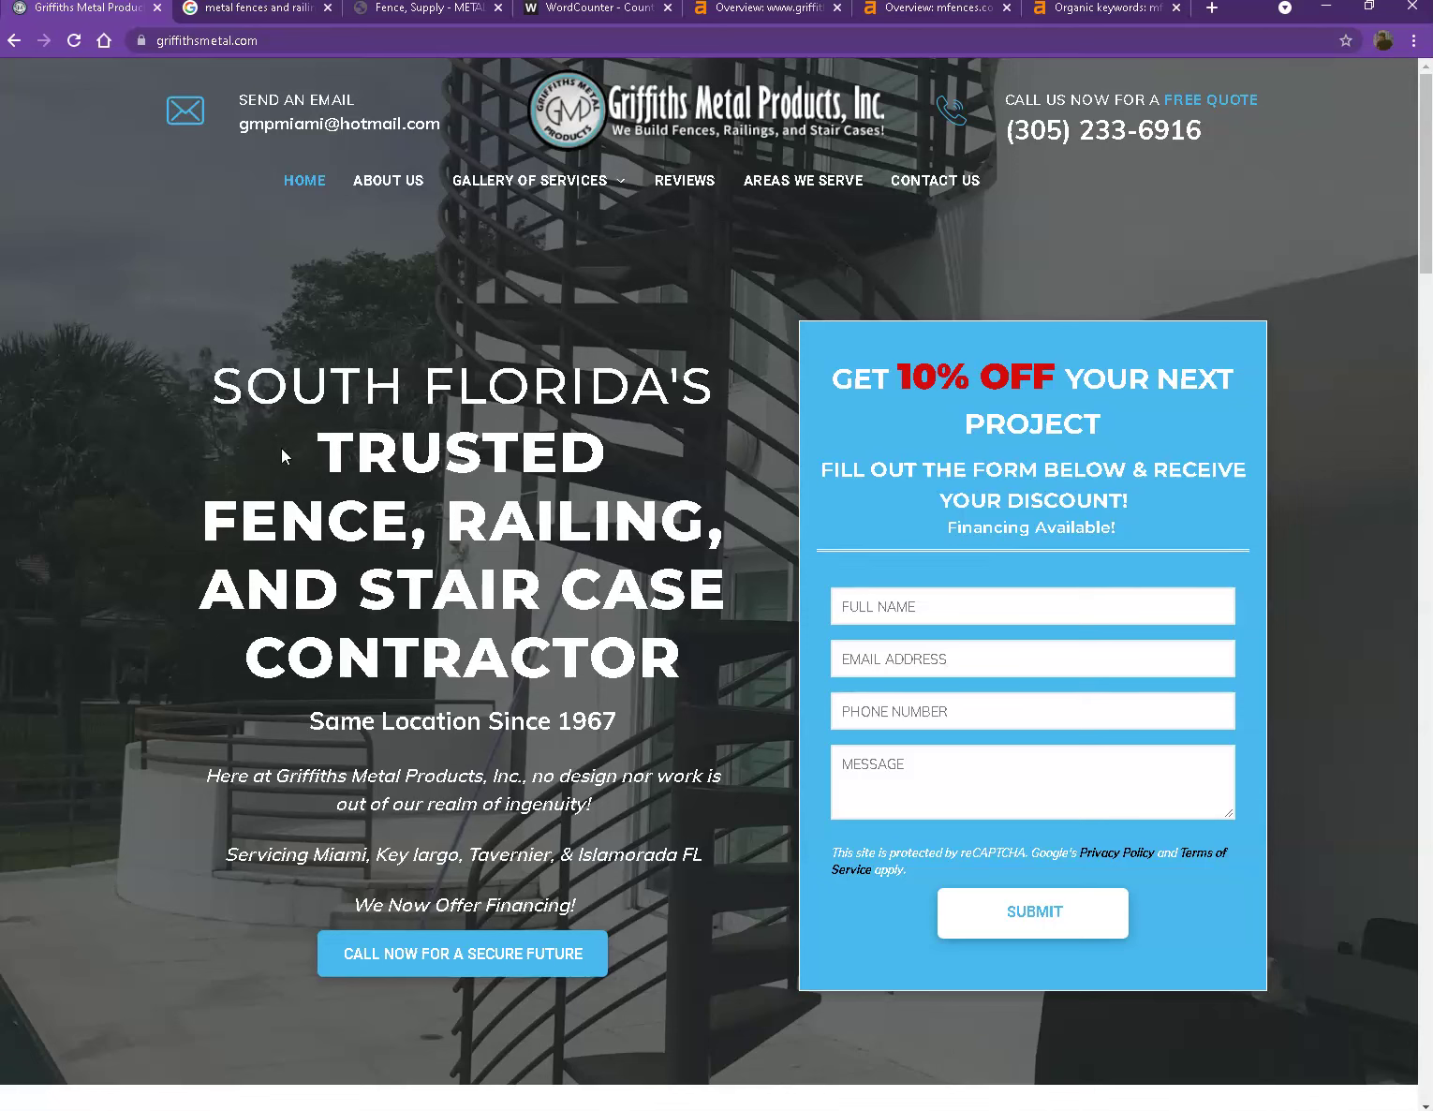
pyautogui.click(241, 466)
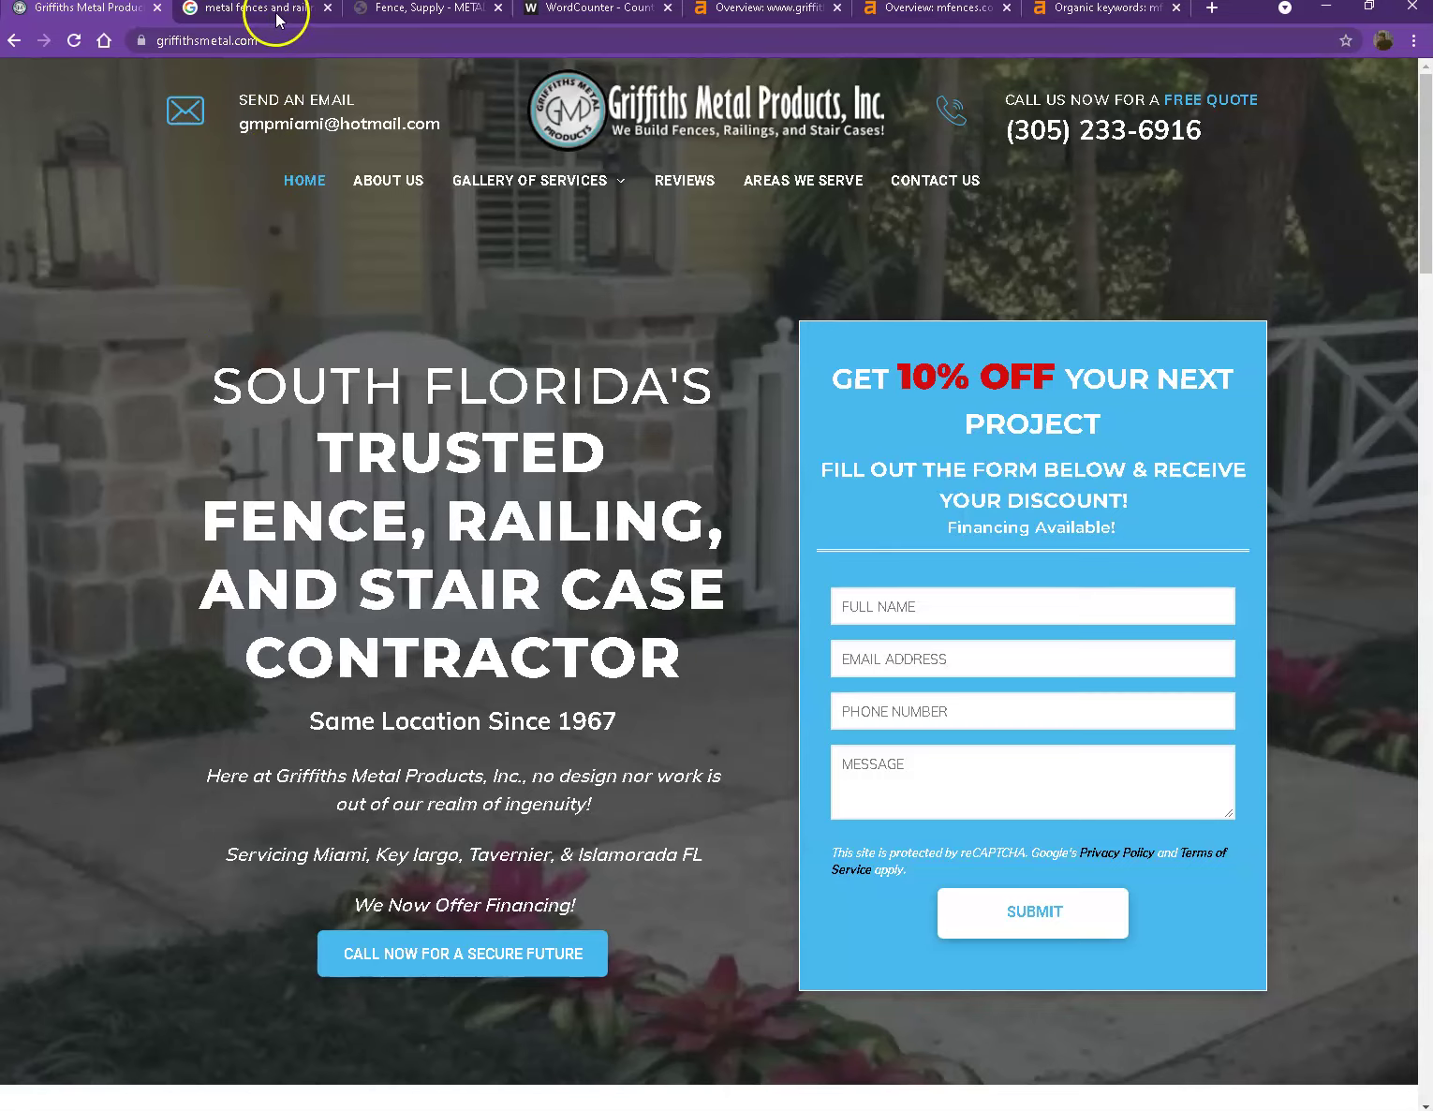
# Recheck the Google results for "metal fences and railings in miami fl" and return to the Griffiths homepage.
pyautogui.click(268, 9)
pyautogui.scroll(8, 308, 416)
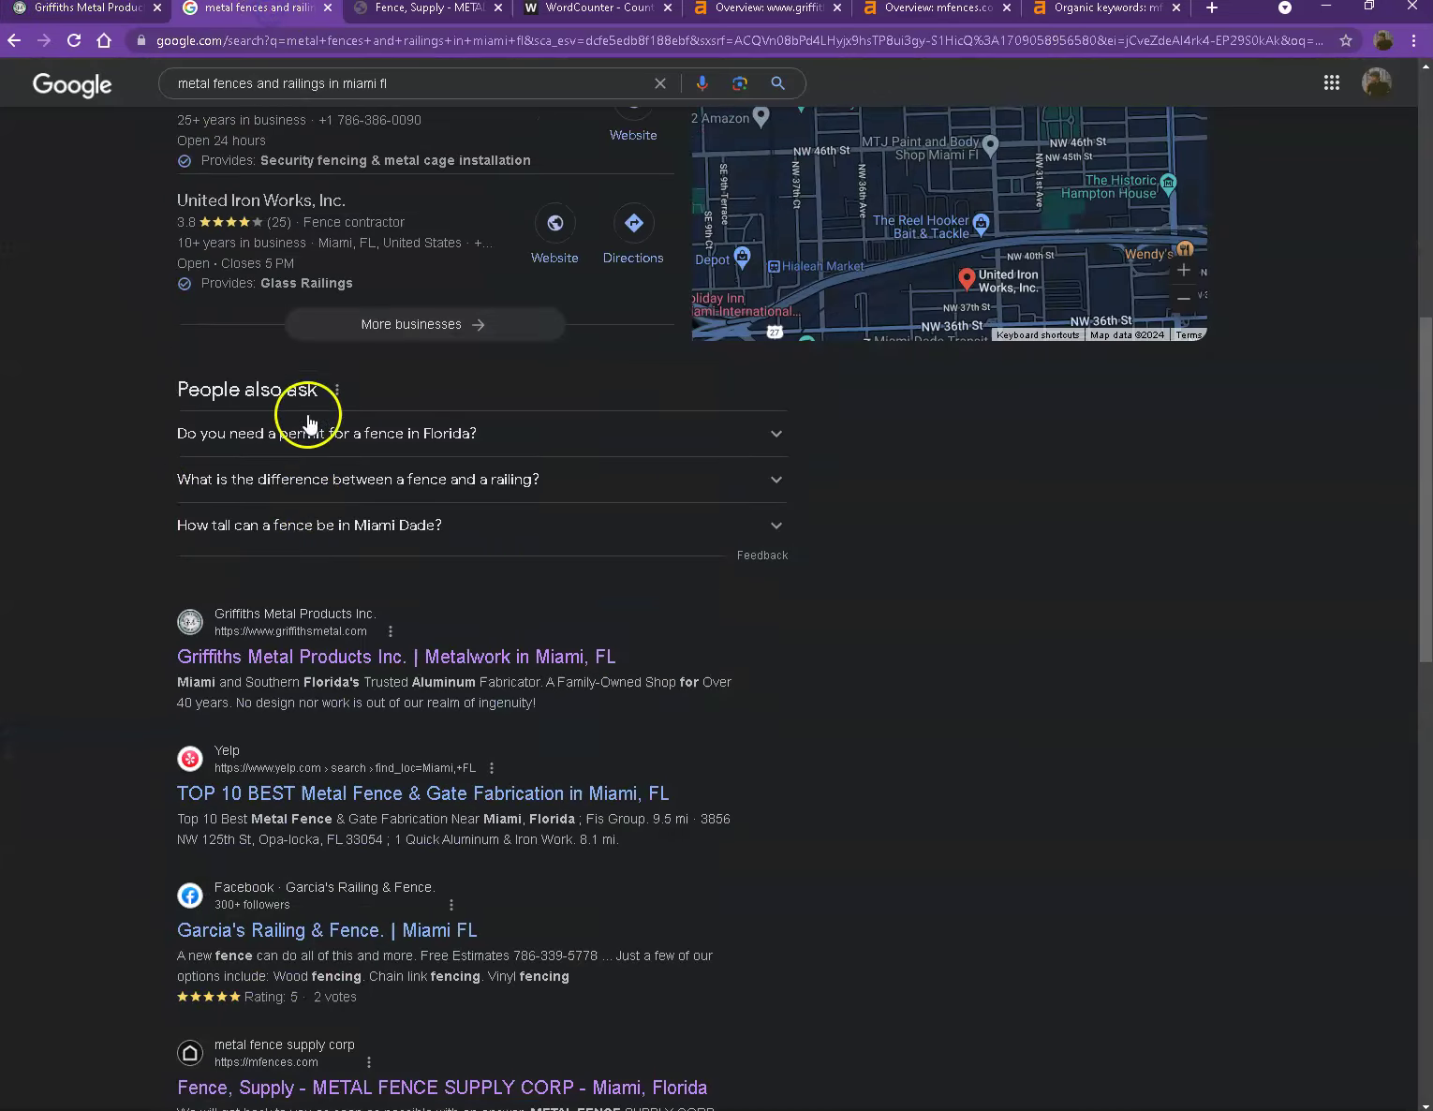
pyautogui.click(97, 19)
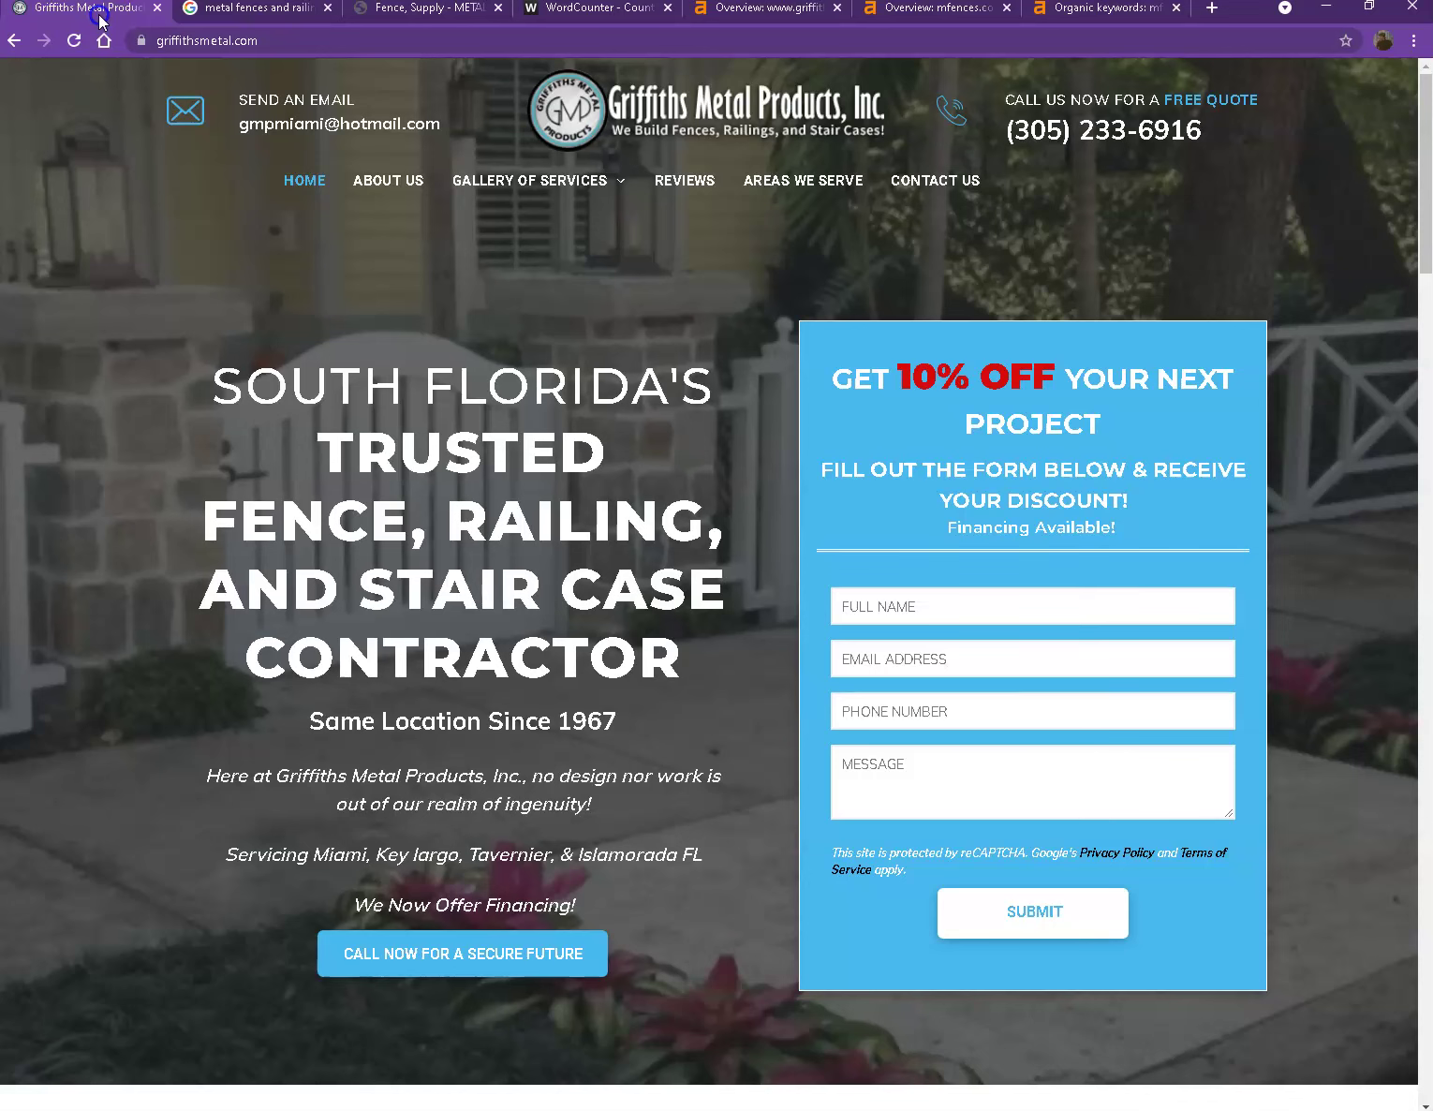